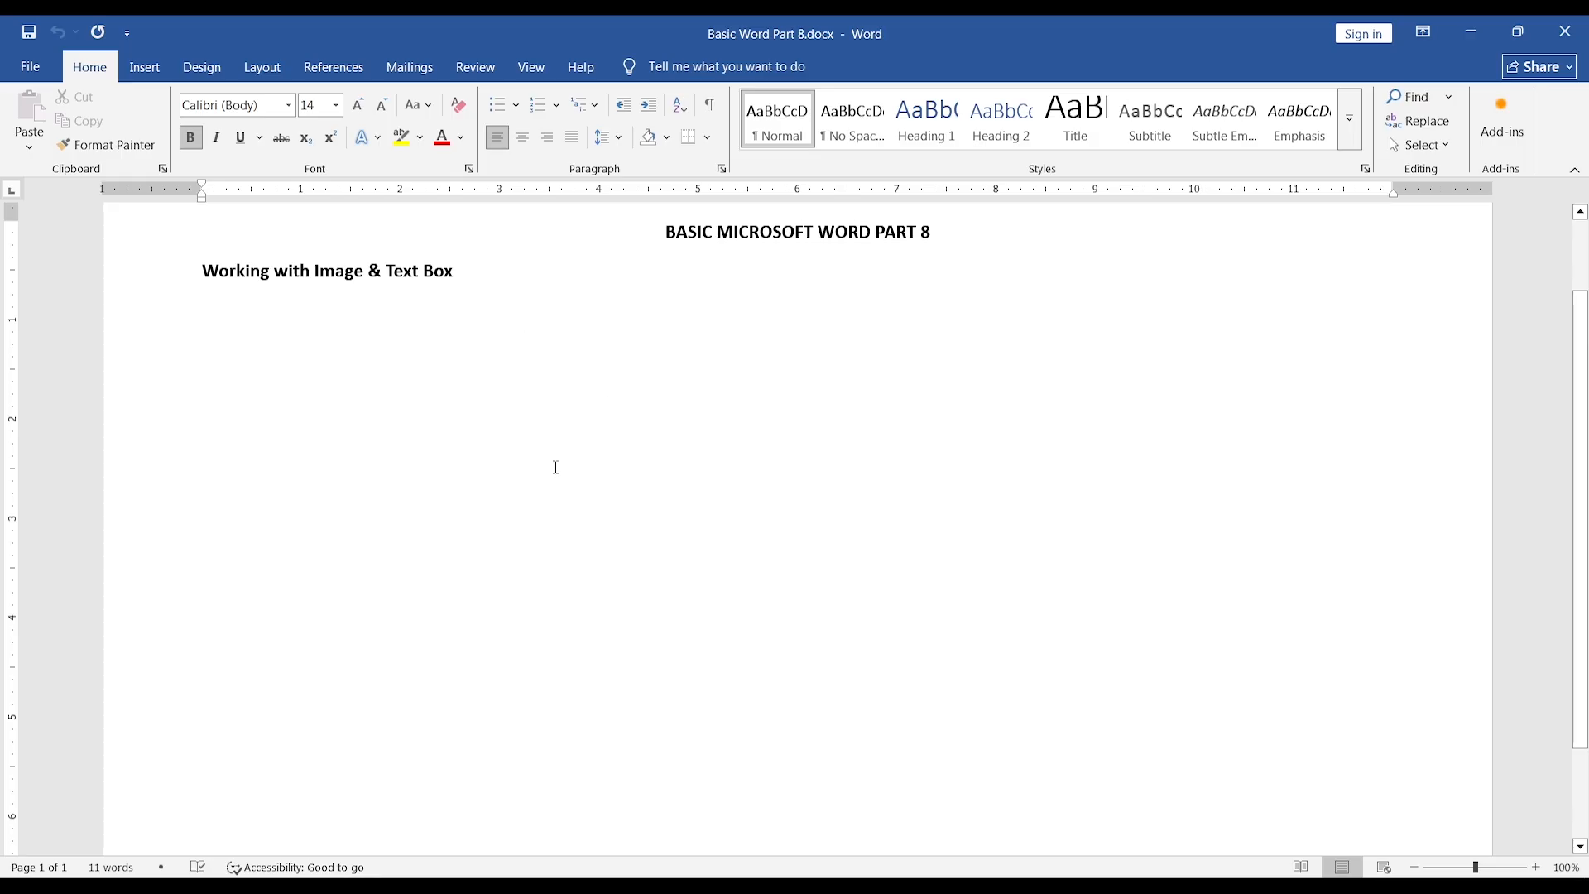
# Insert the picture Baby_03.jpg from the Photos folder on the Desktop below the heading.
pyautogui.click(146, 65)
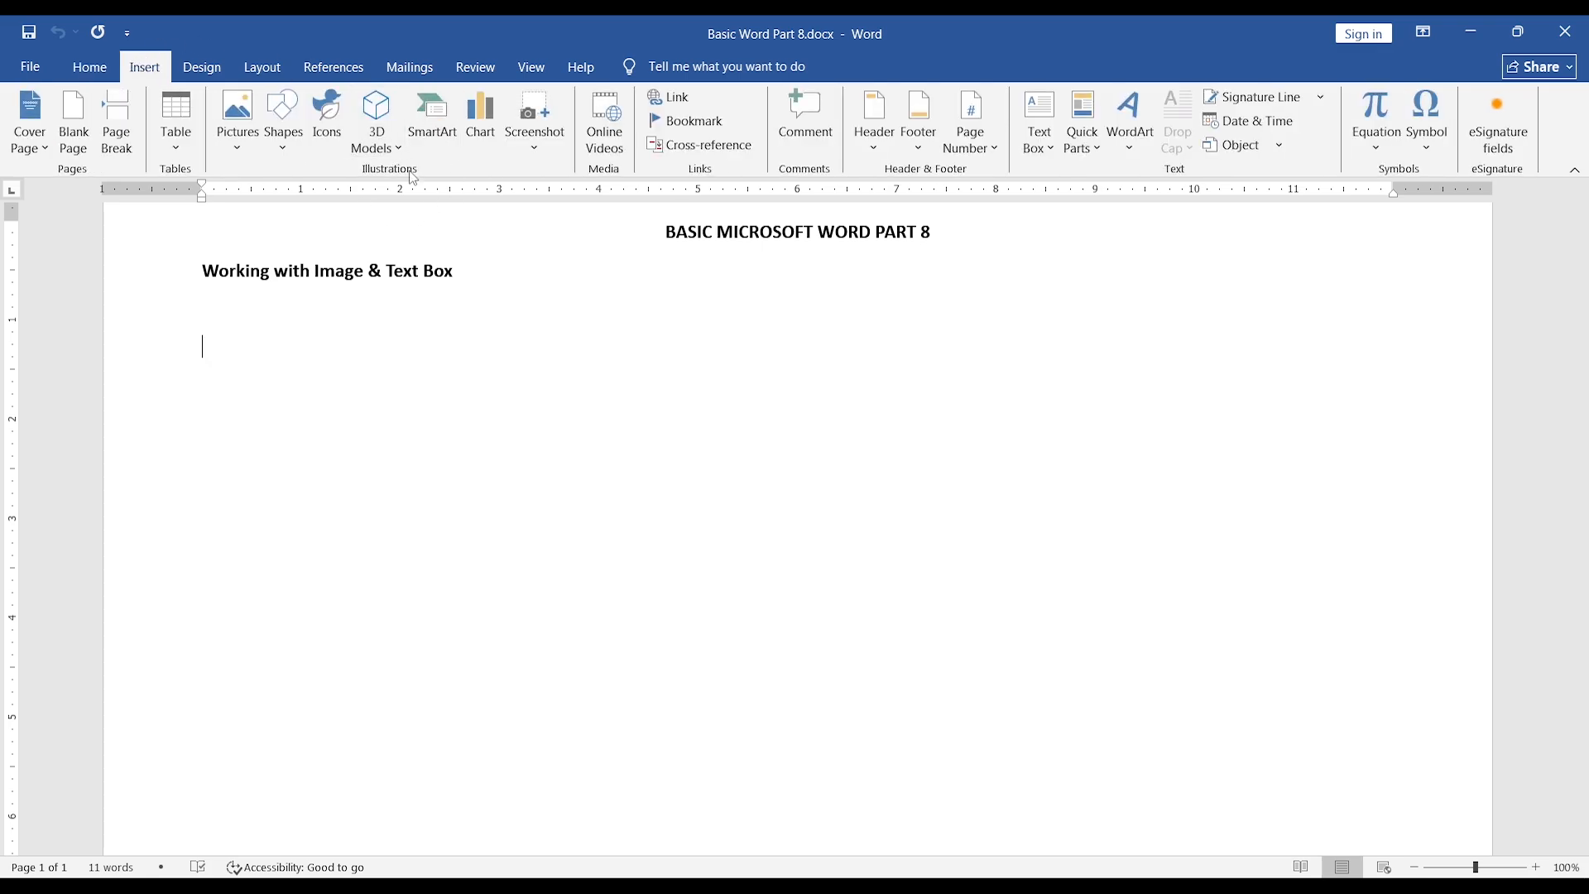
pyautogui.click(239, 109)
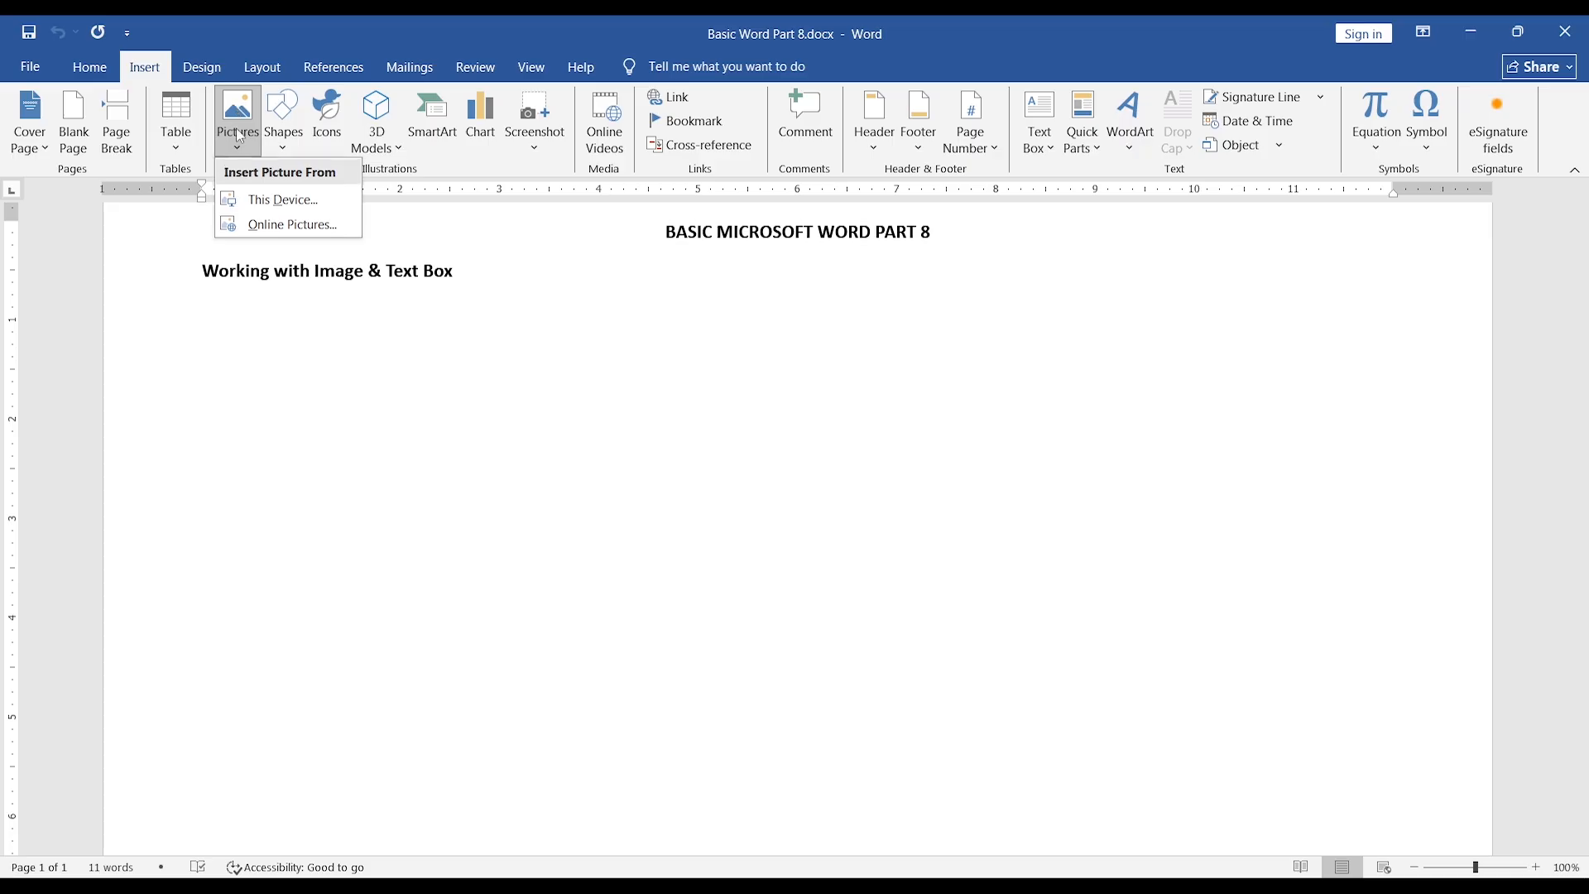
pyautogui.click(274, 200)
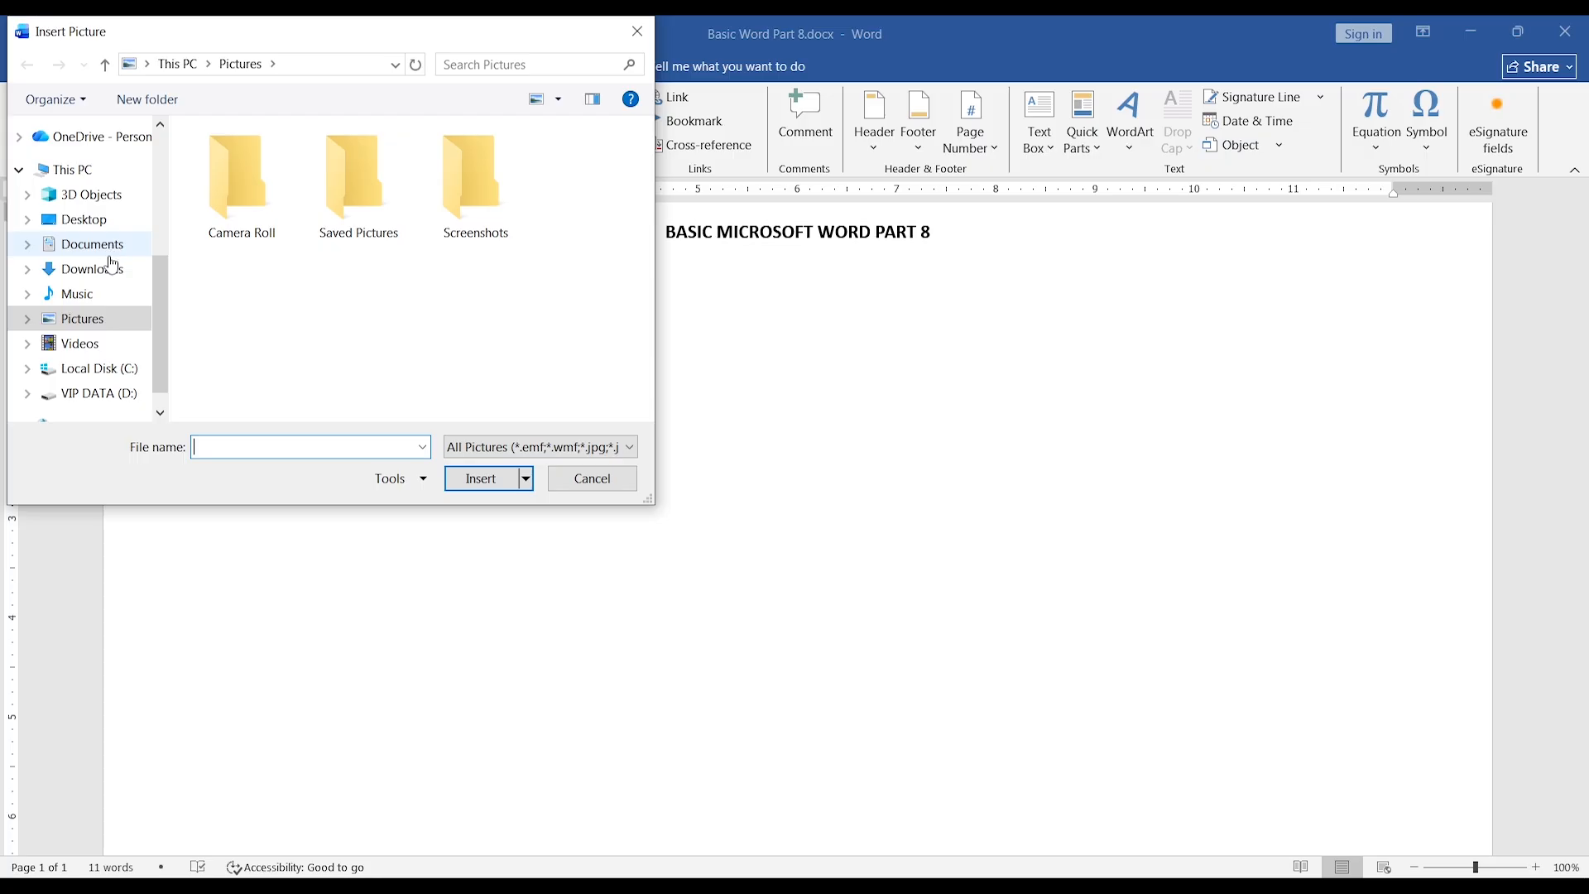
pyautogui.click(78, 226)
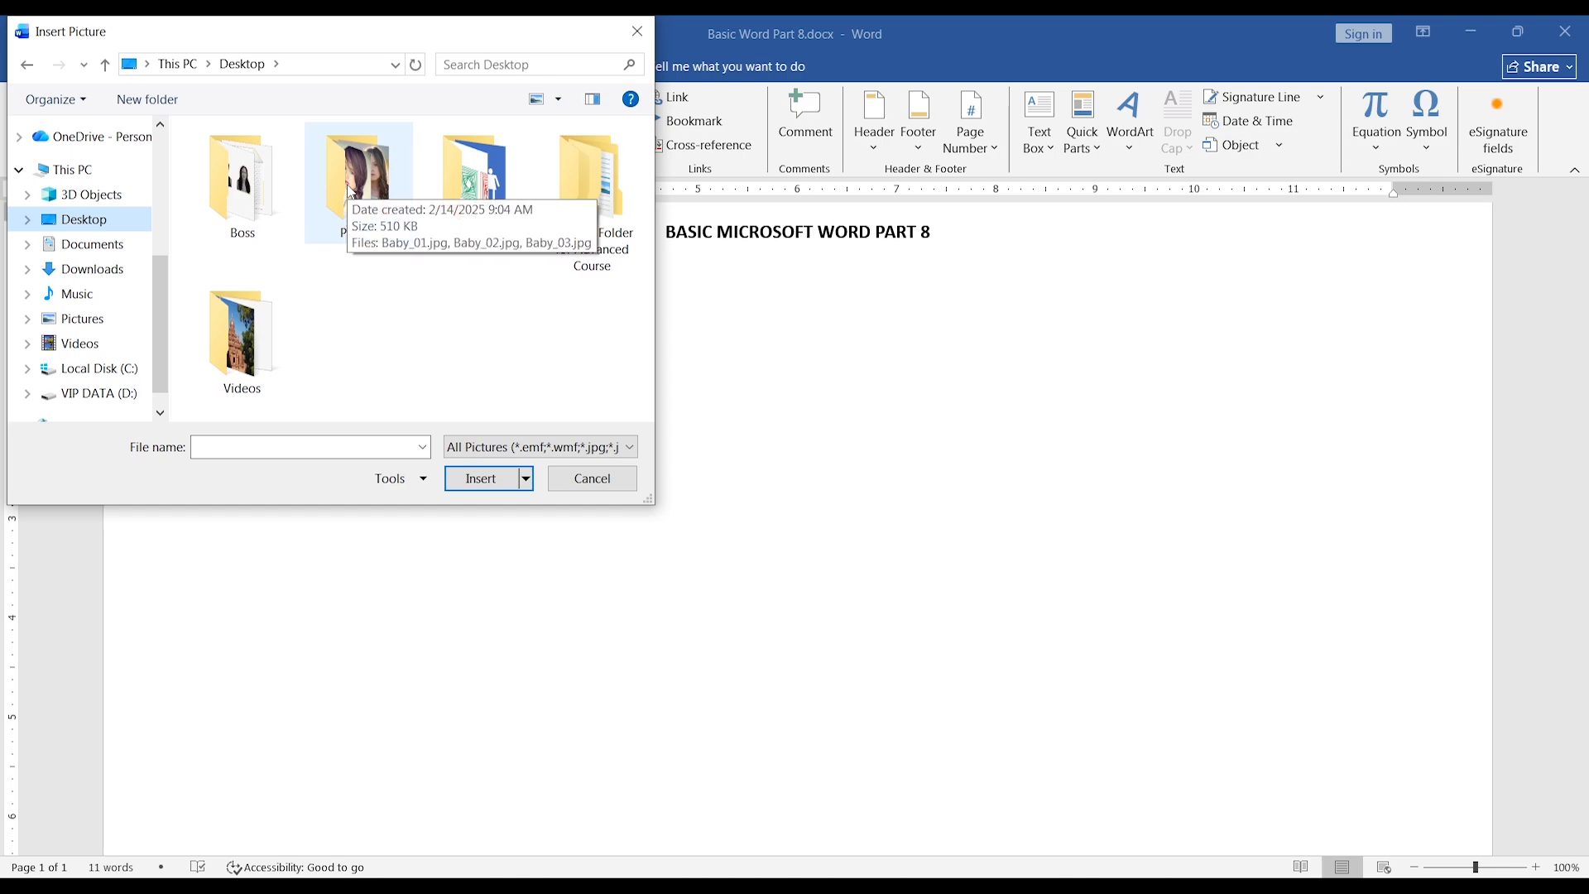
pyautogui.doubleClick(359, 213)
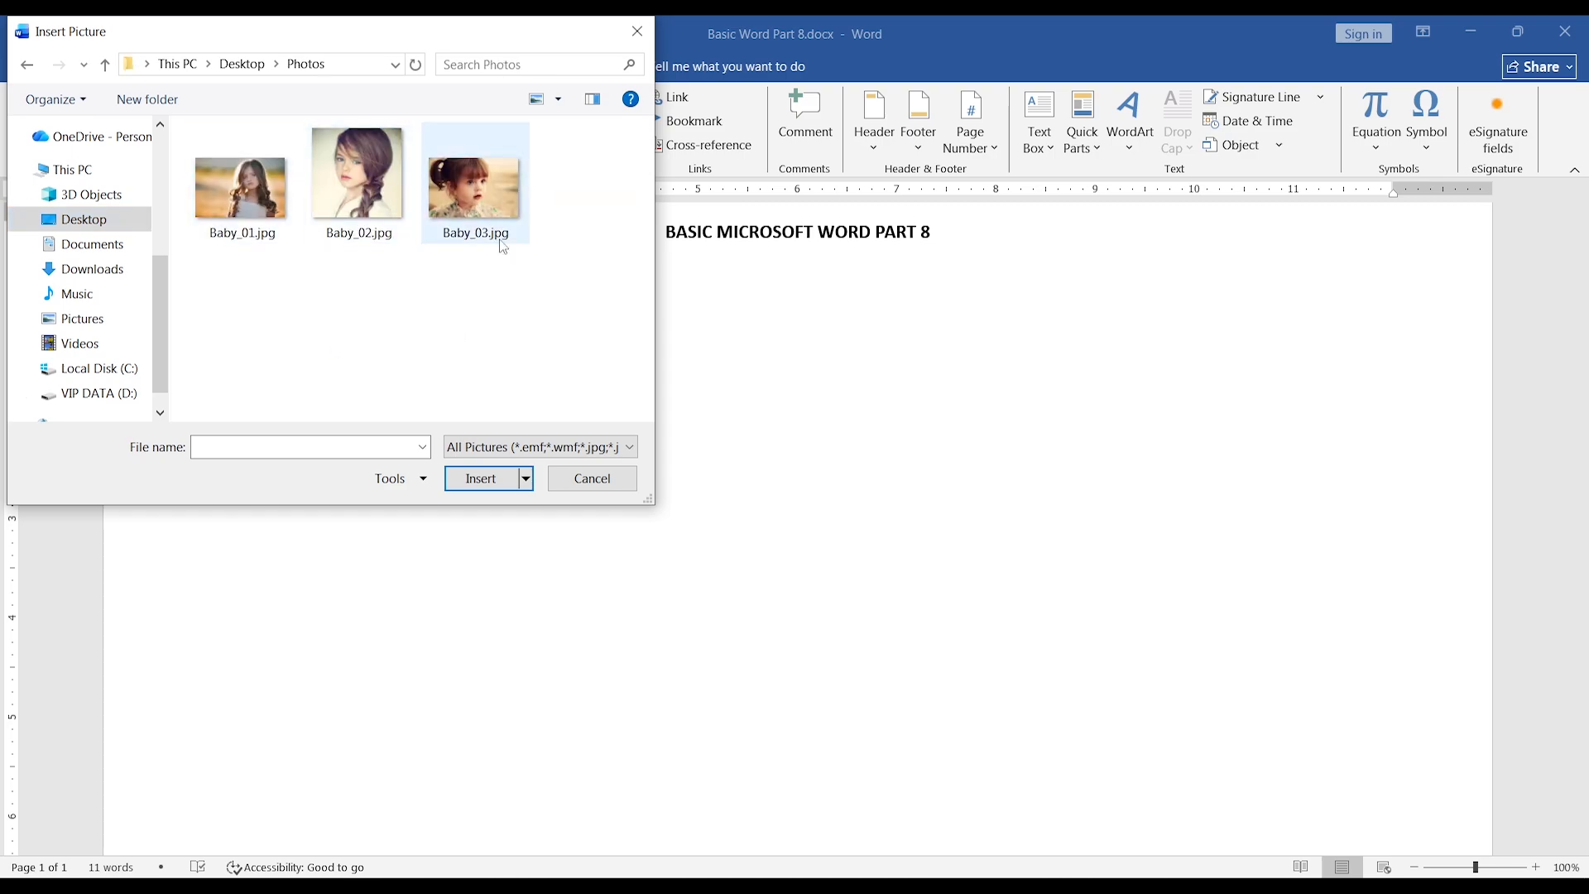
pyautogui.click(484, 188)
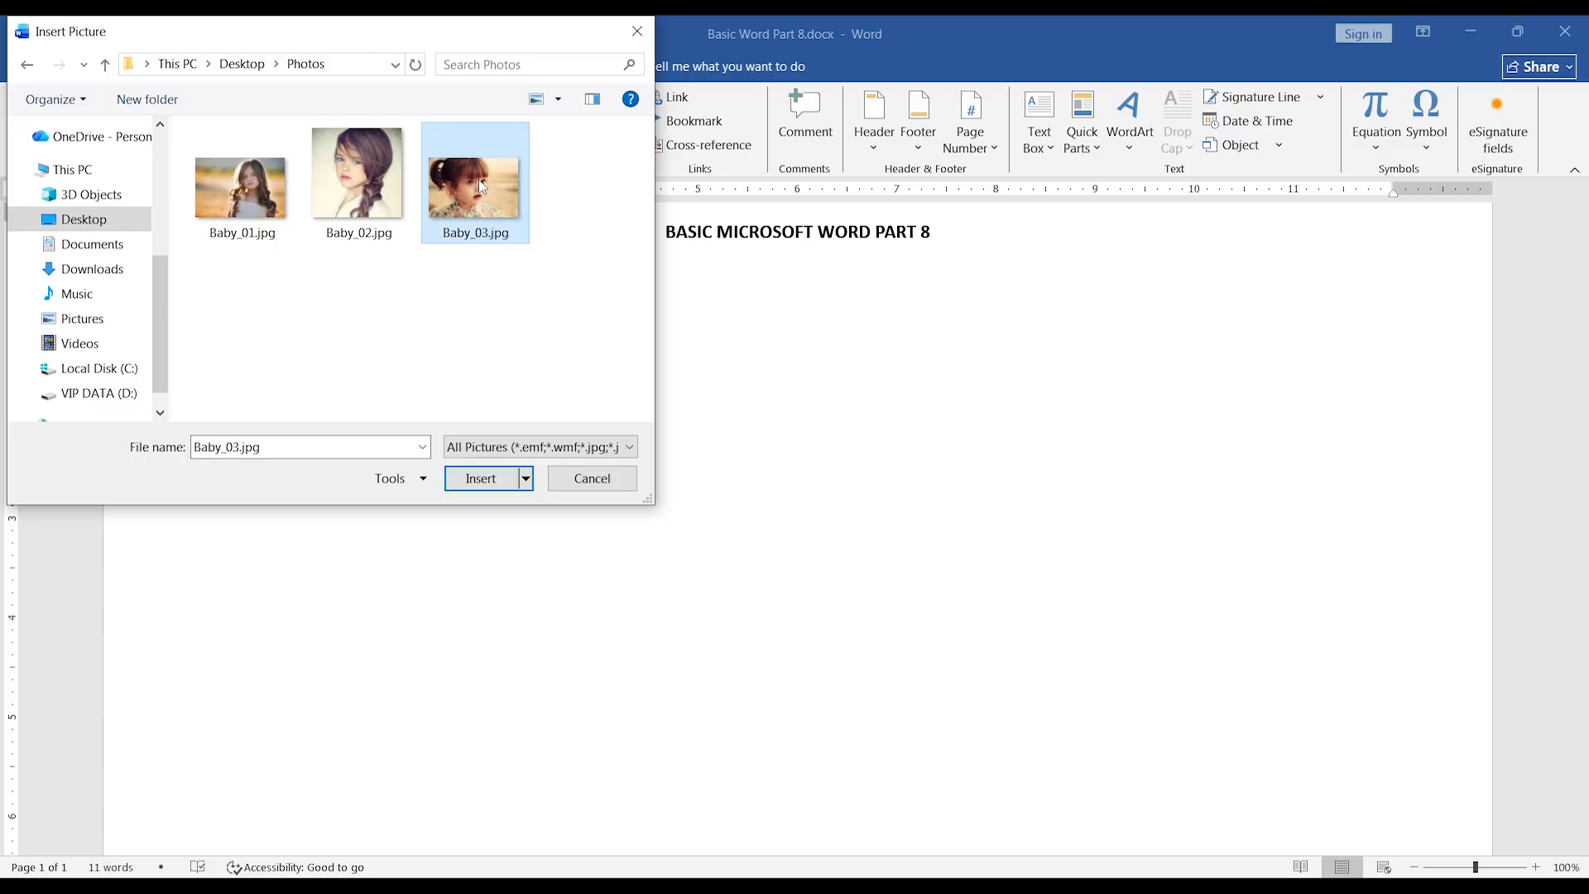
pyautogui.click(484, 478)
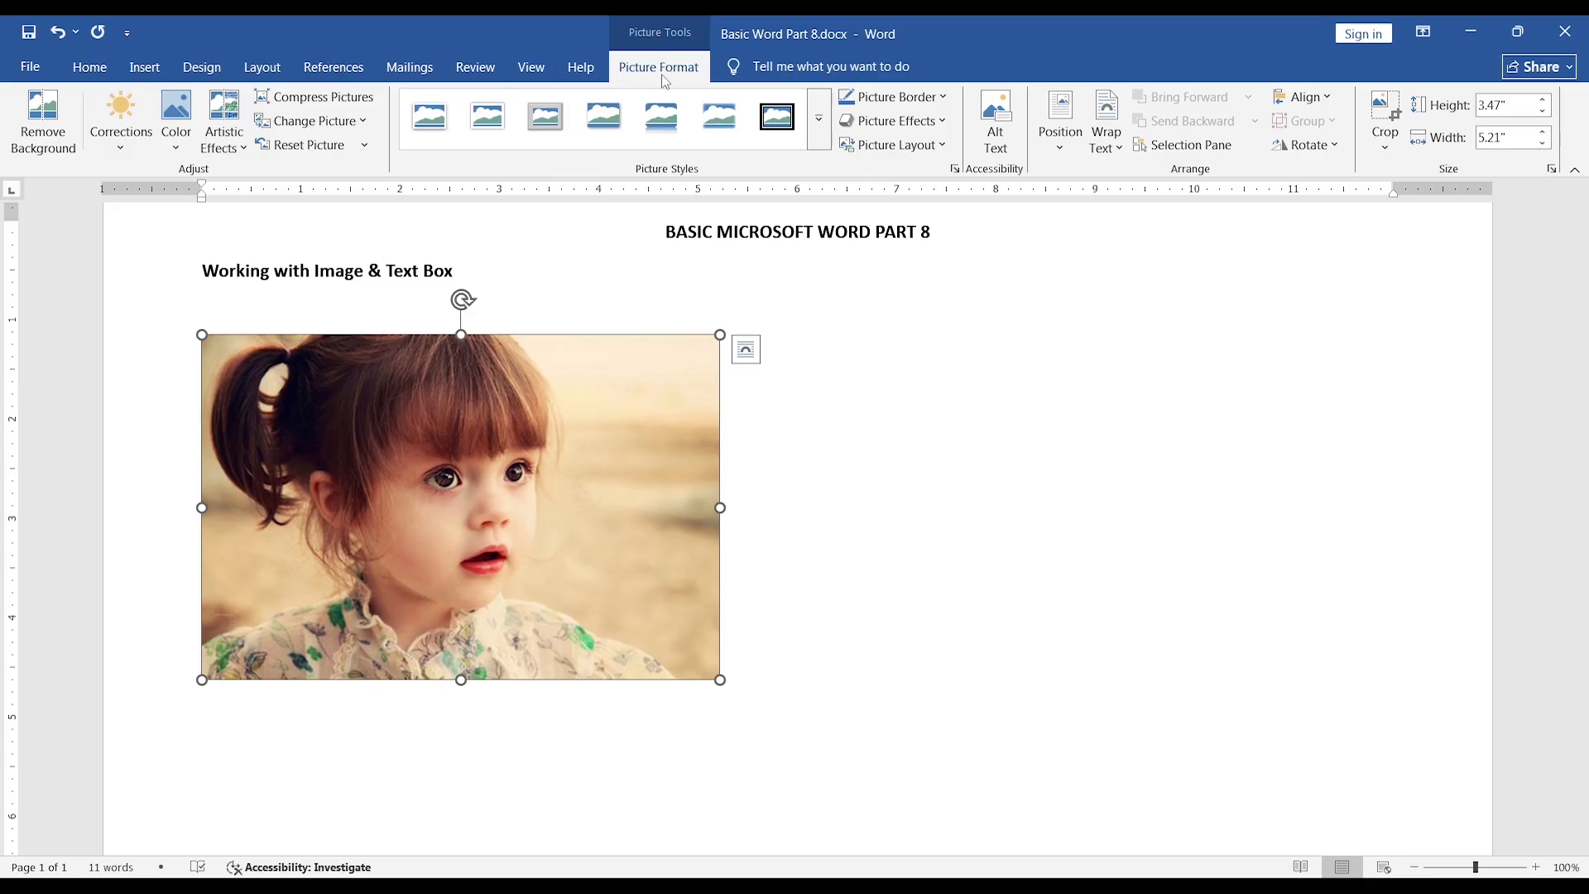
# Try to move the inline picture freely toward the lower right of the page.
pyautogui.moveTo(374, 470); pyautogui.dragTo(608, 564)
pyautogui.moveTo(392, 459); pyautogui.dragTo(602, 591)
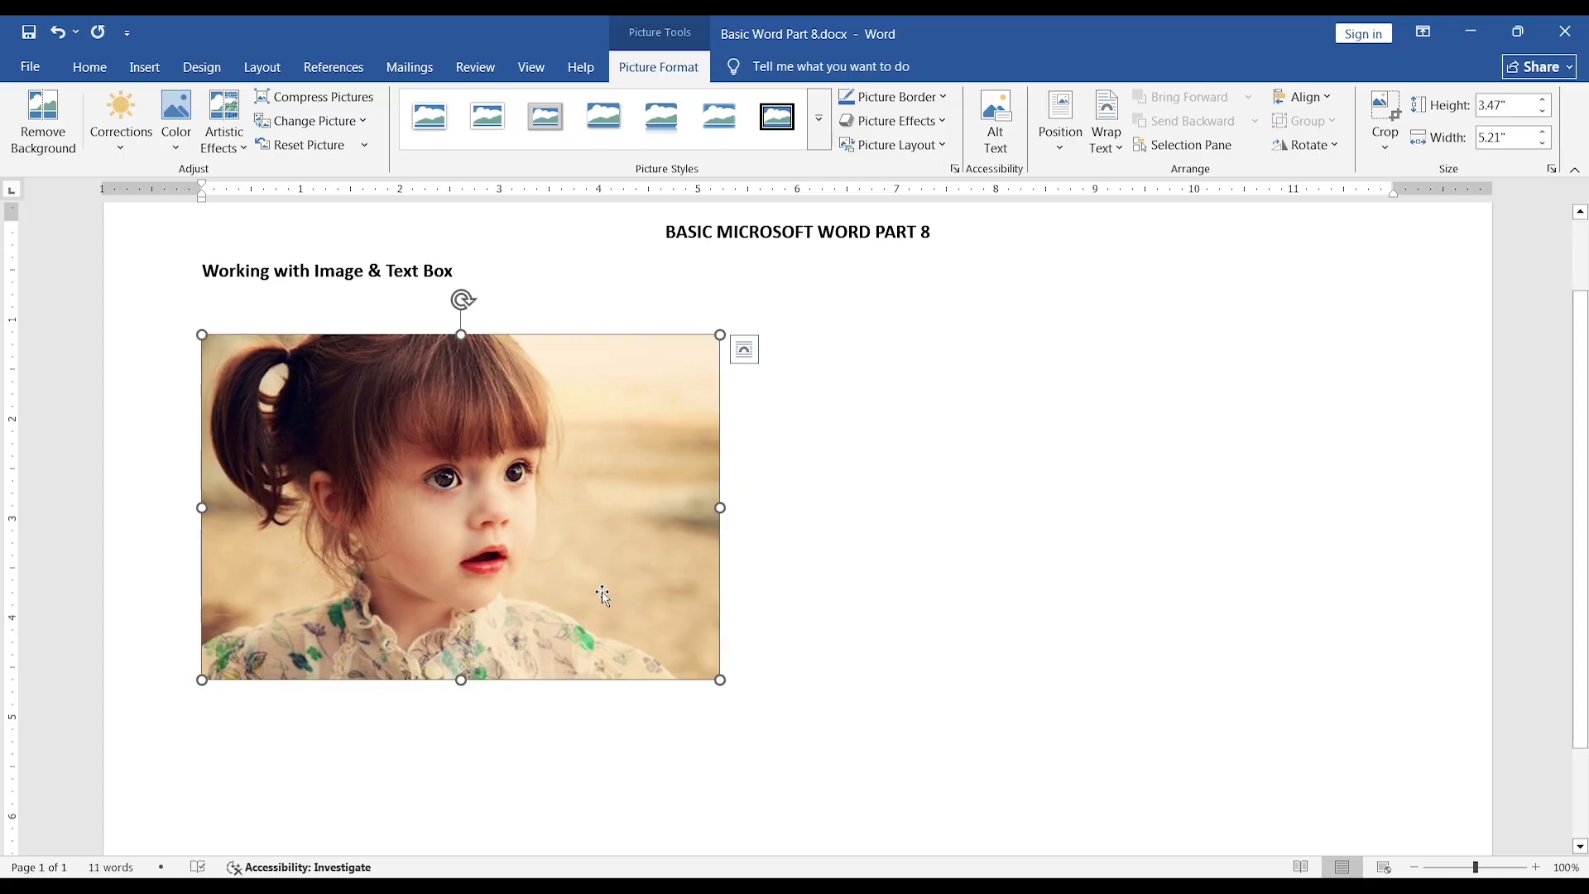
pyautogui.moveTo(427, 469); pyautogui.dragTo(649, 610)
# Set the picture's text wrapping to Square and move it slightly right and down.
pyautogui.click(747, 352)
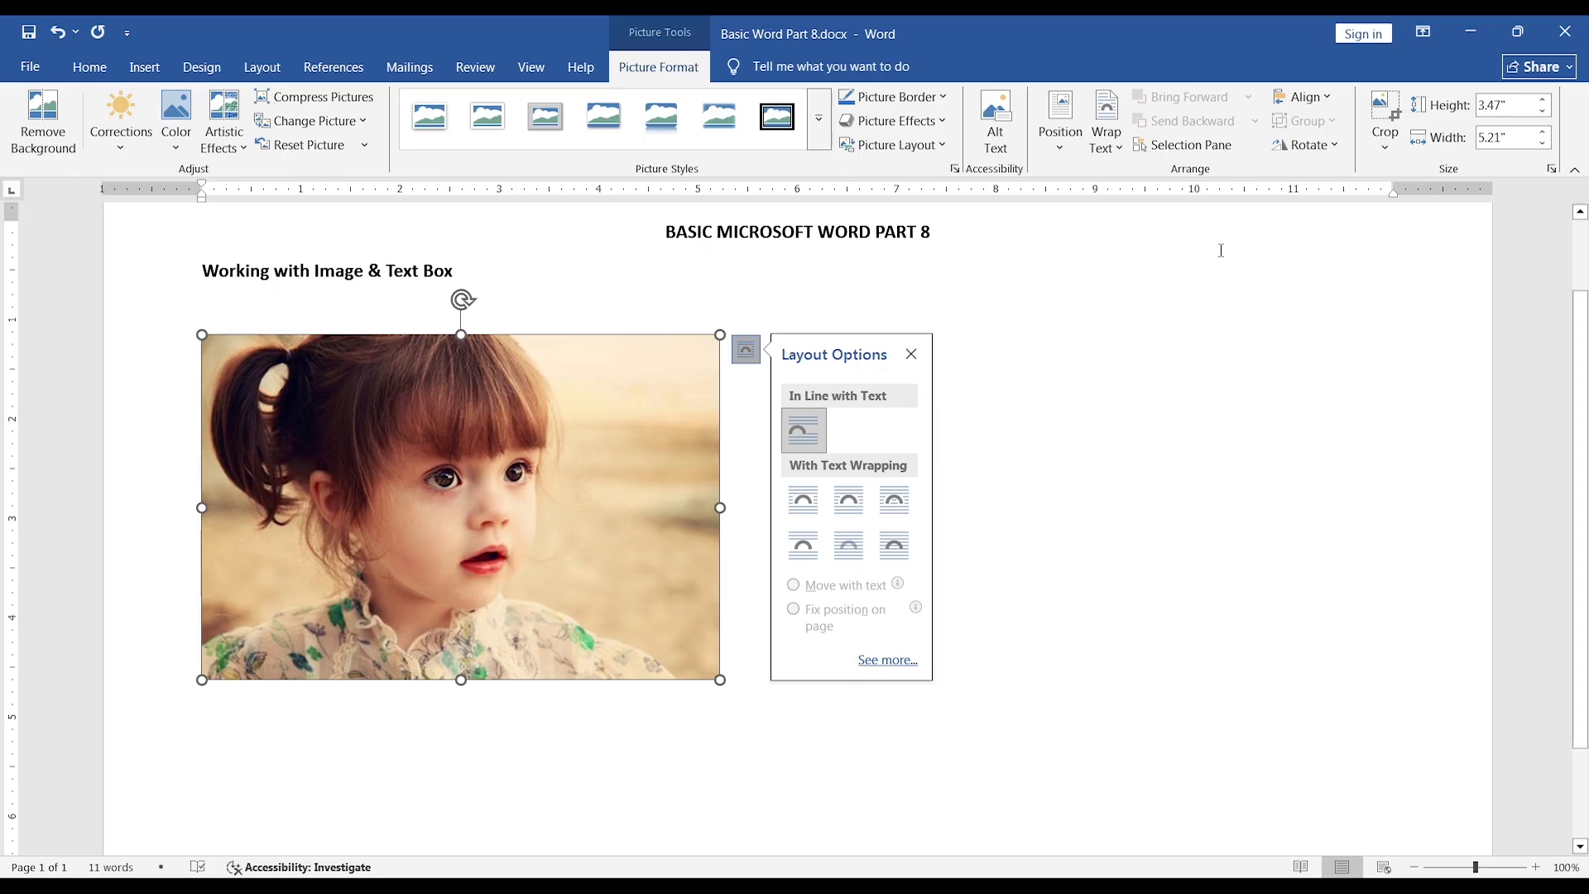
pyautogui.click(1119, 144)
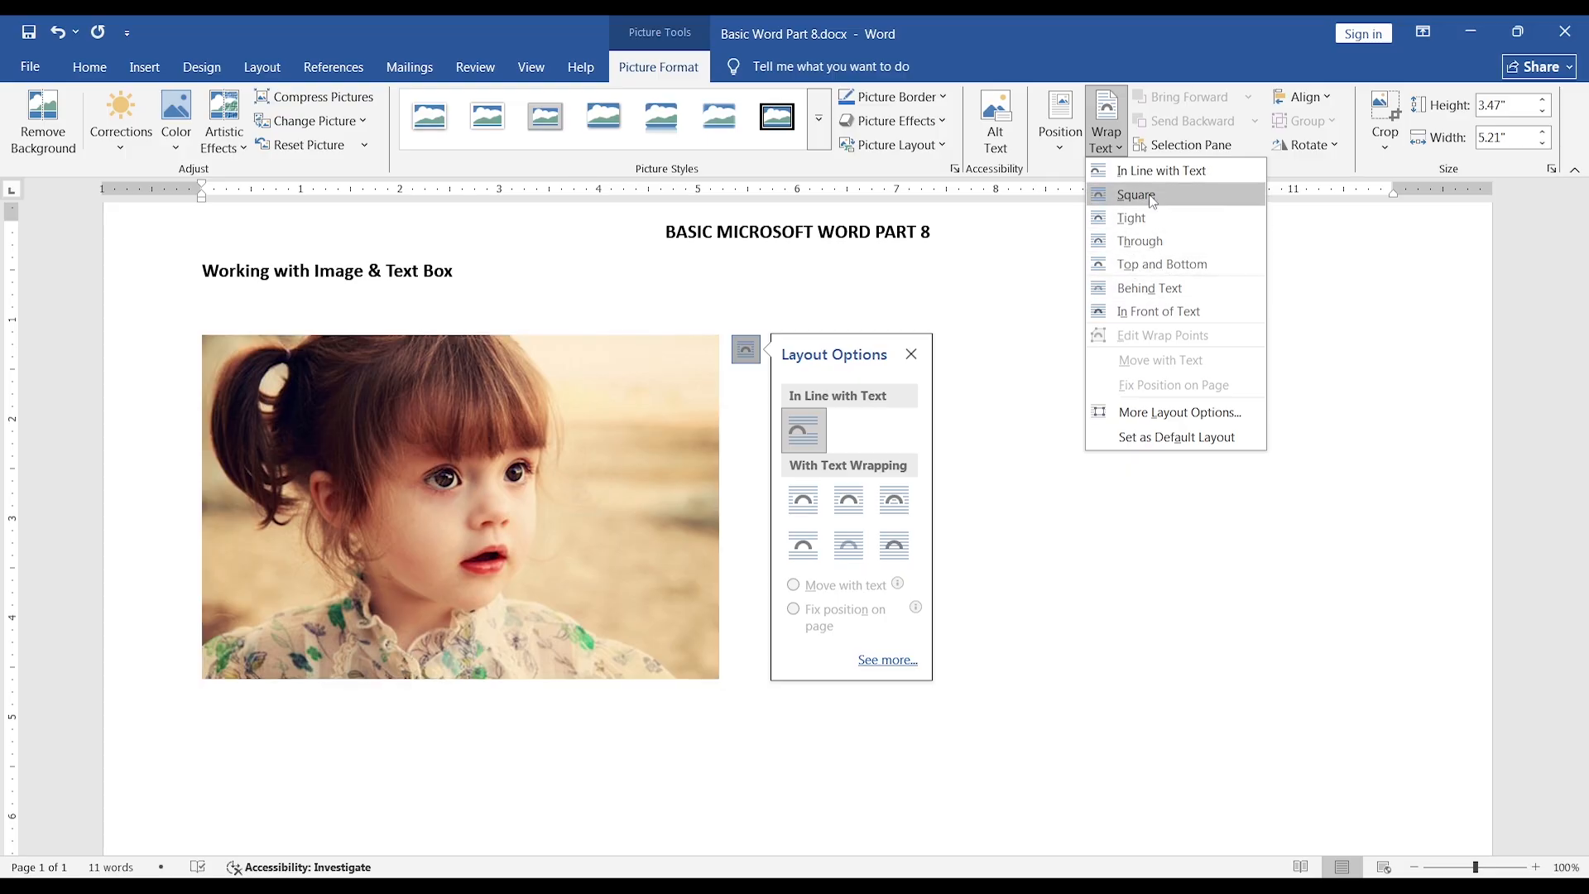
pyautogui.click(1148, 194)
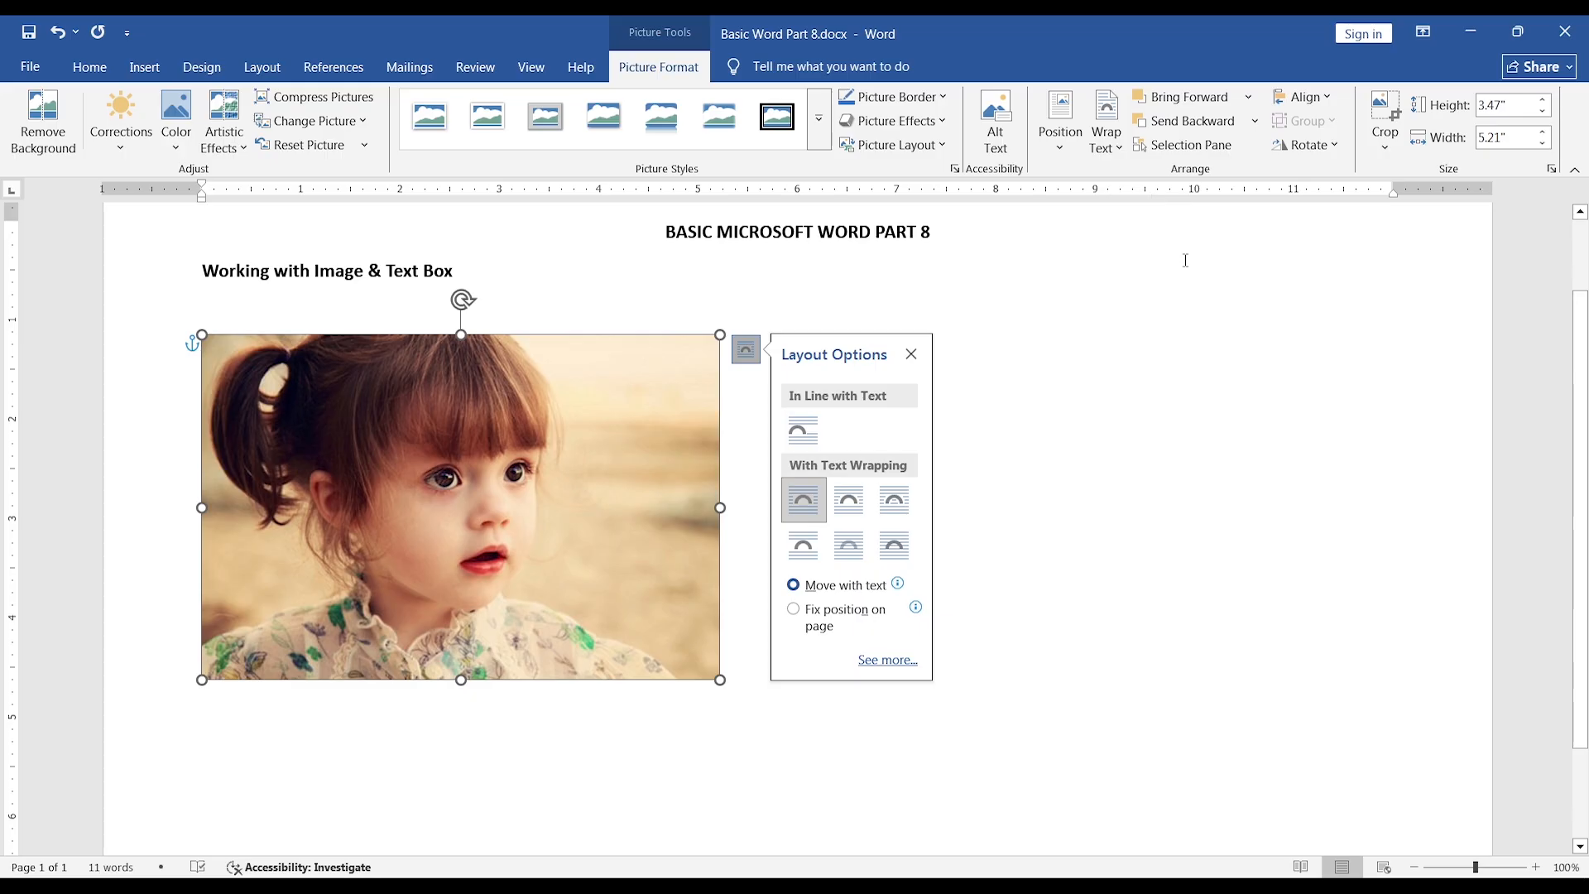
pyautogui.moveTo(389, 433); pyautogui.dragTo(436, 442)
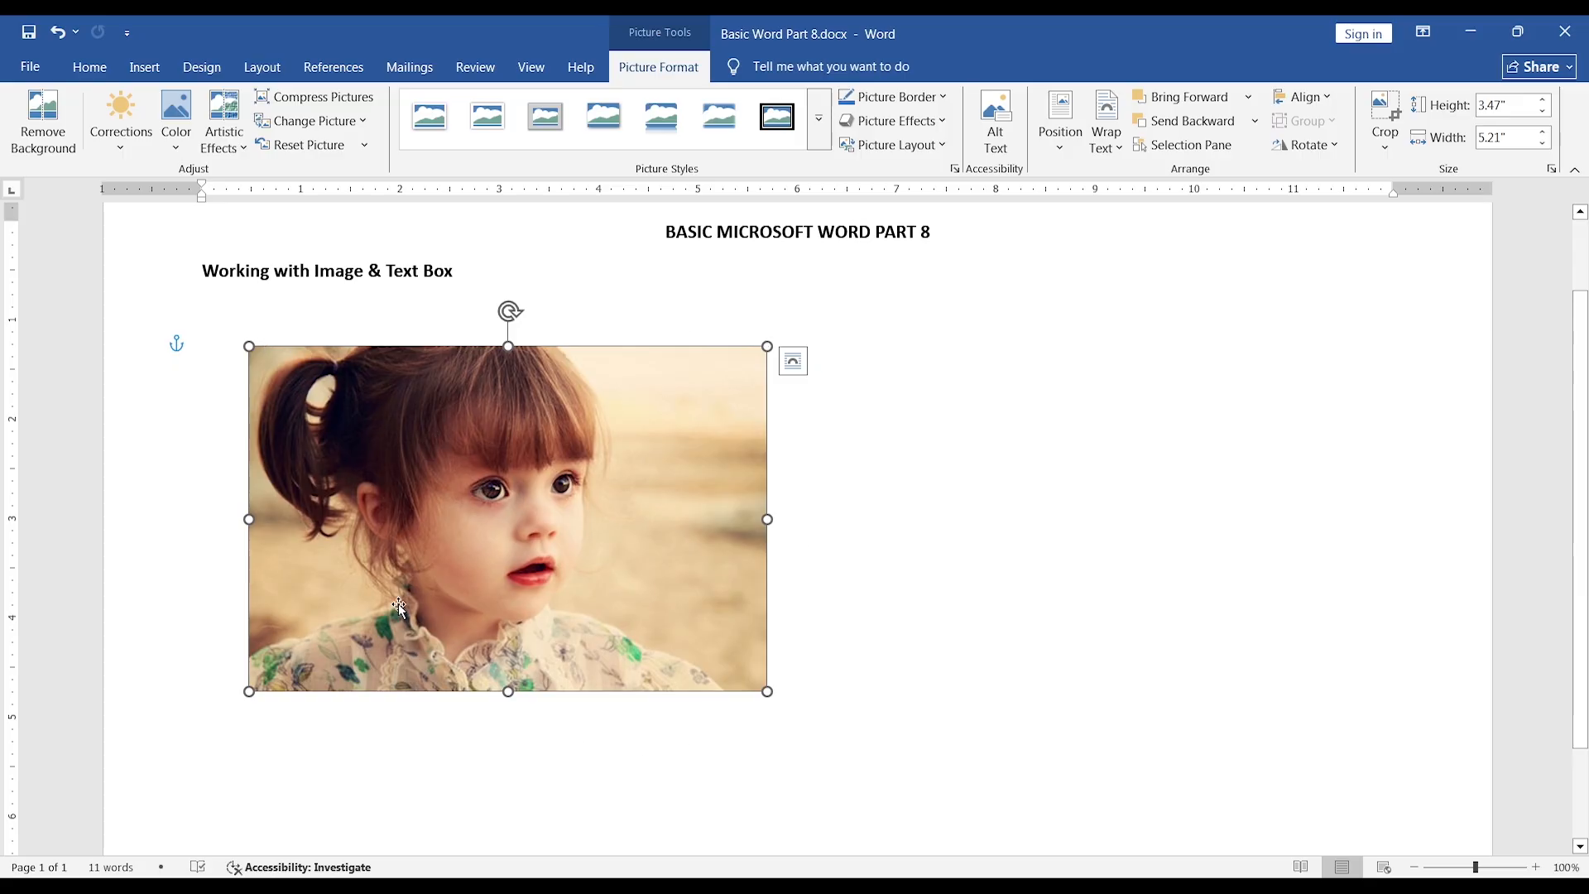
# Shrink the picture proportionally to about 2.83" high by 4.24" wide and move it further down the page.
pyautogui.moveTo(768, 691); pyautogui.dragTo(671, 628)
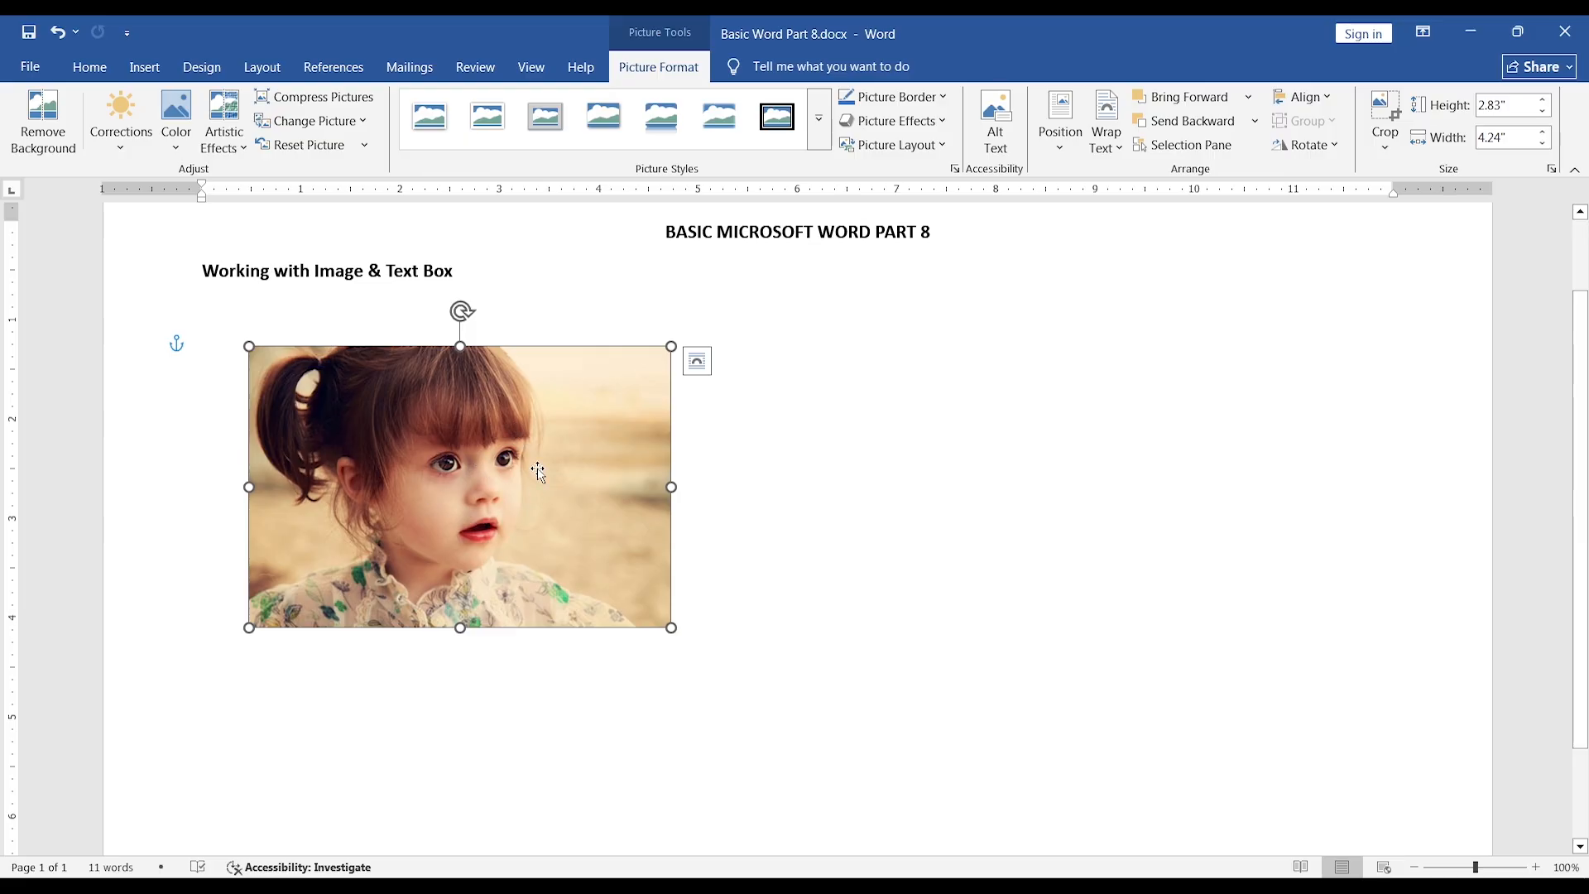
pyautogui.moveTo(543, 486); pyautogui.dragTo(540, 579)
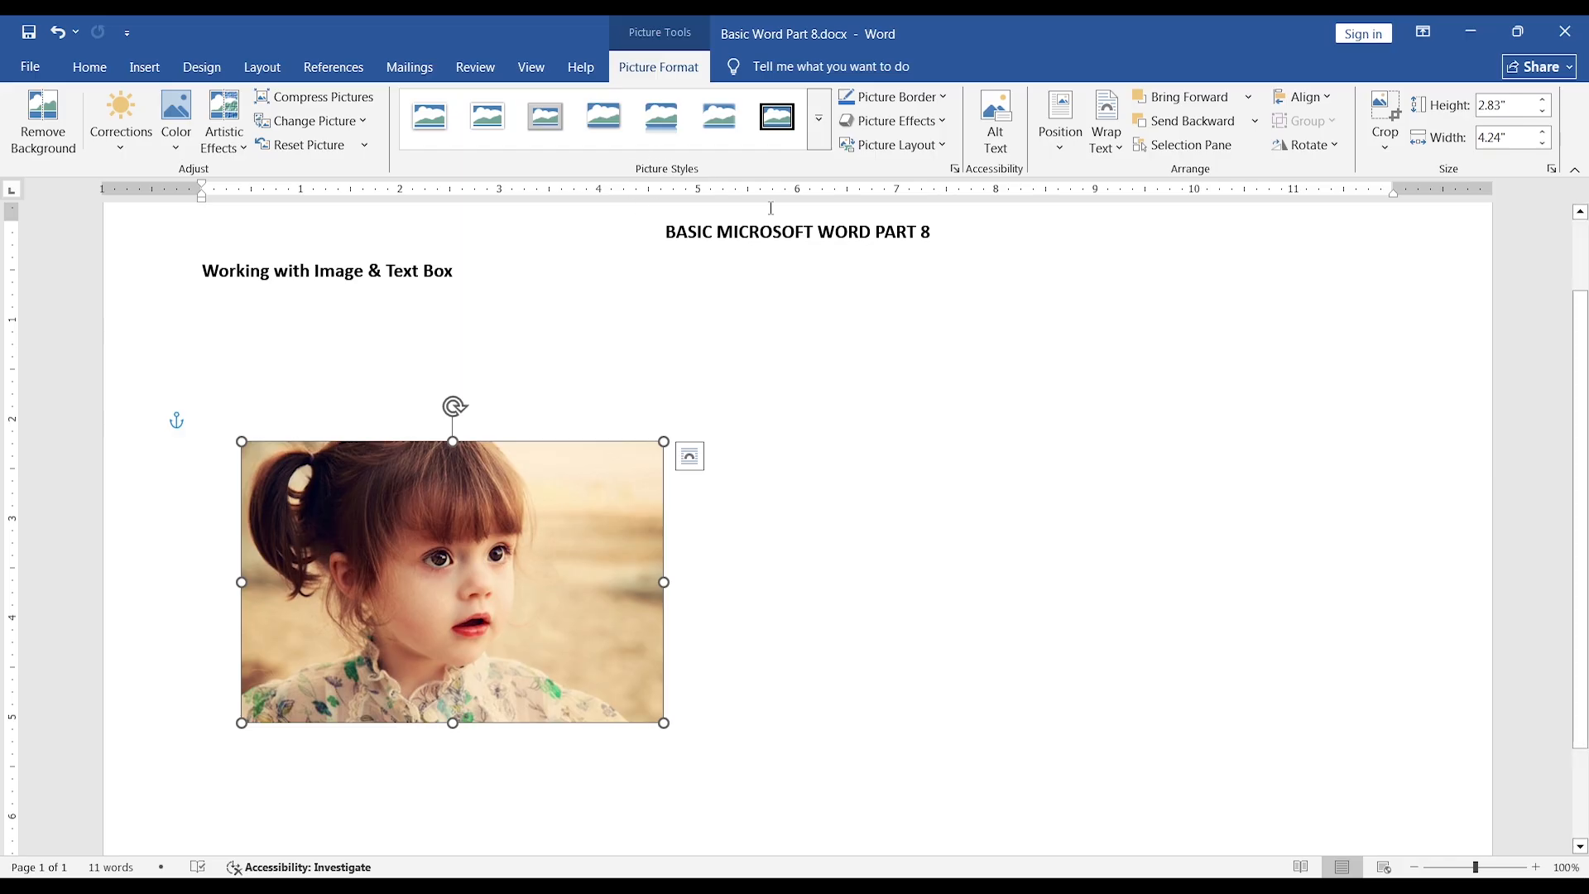
# Apply a reflected perspective picture style to the photo and undo it.
pyautogui.click(818, 120)
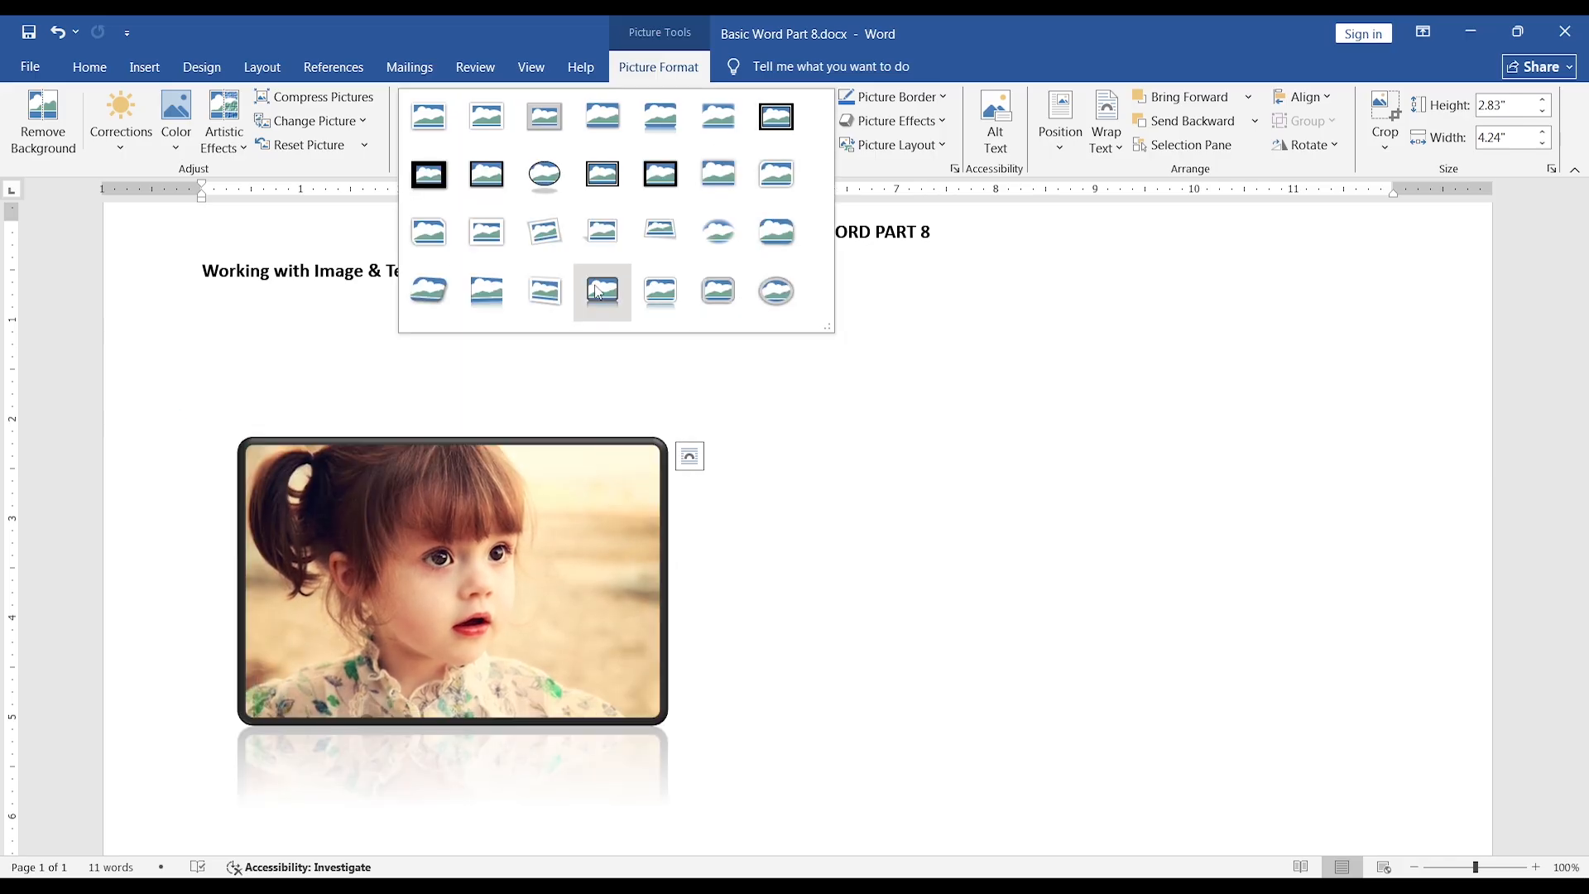
pyautogui.click(513, 293)
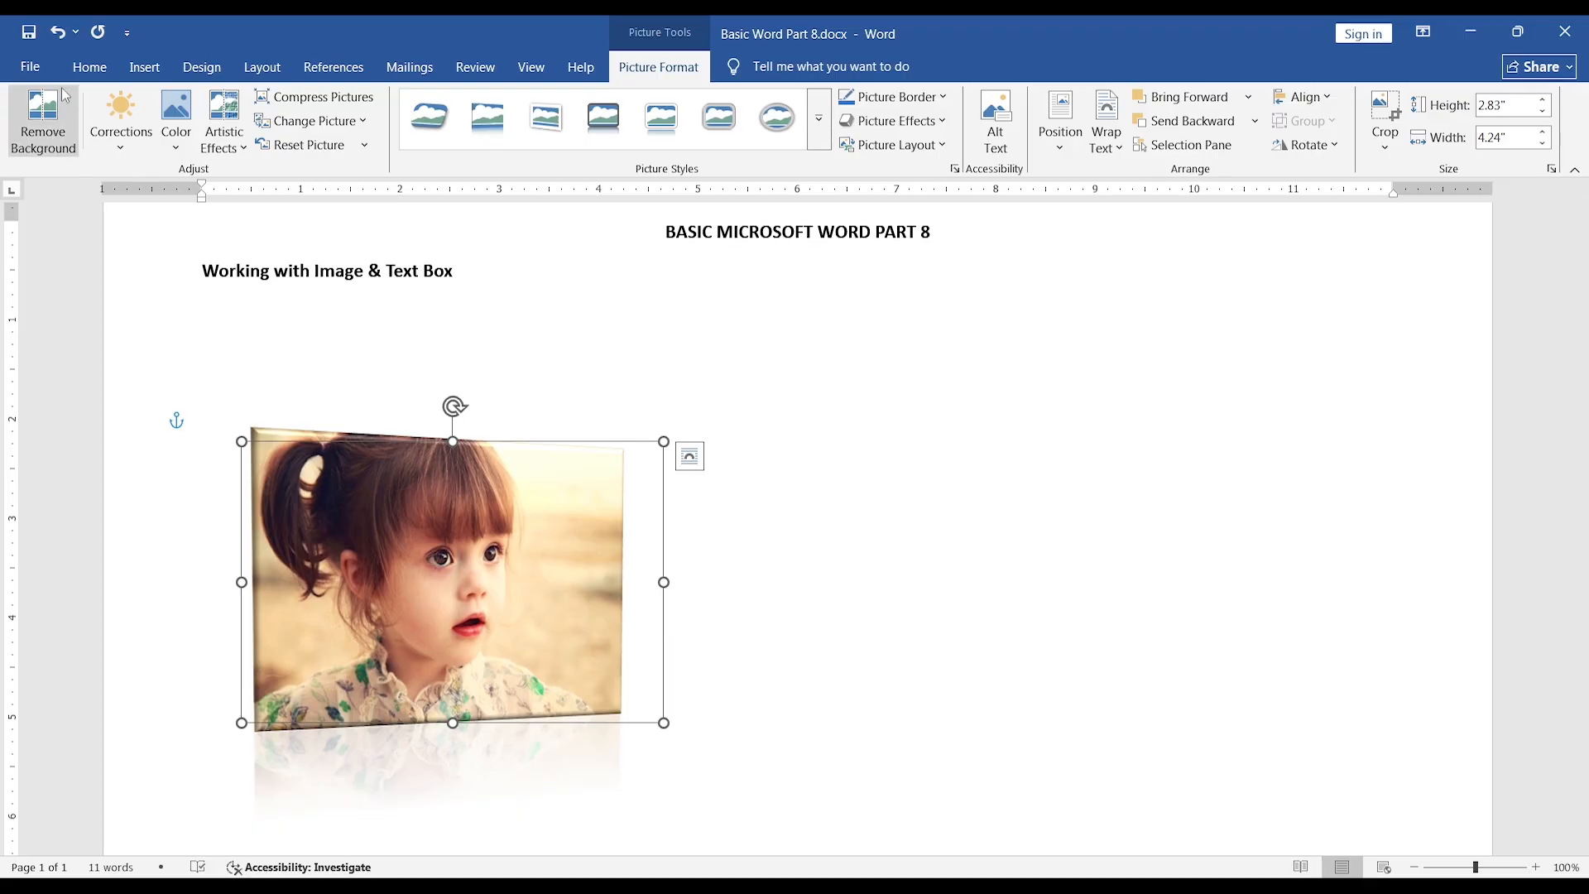
pyautogui.click(59, 34)
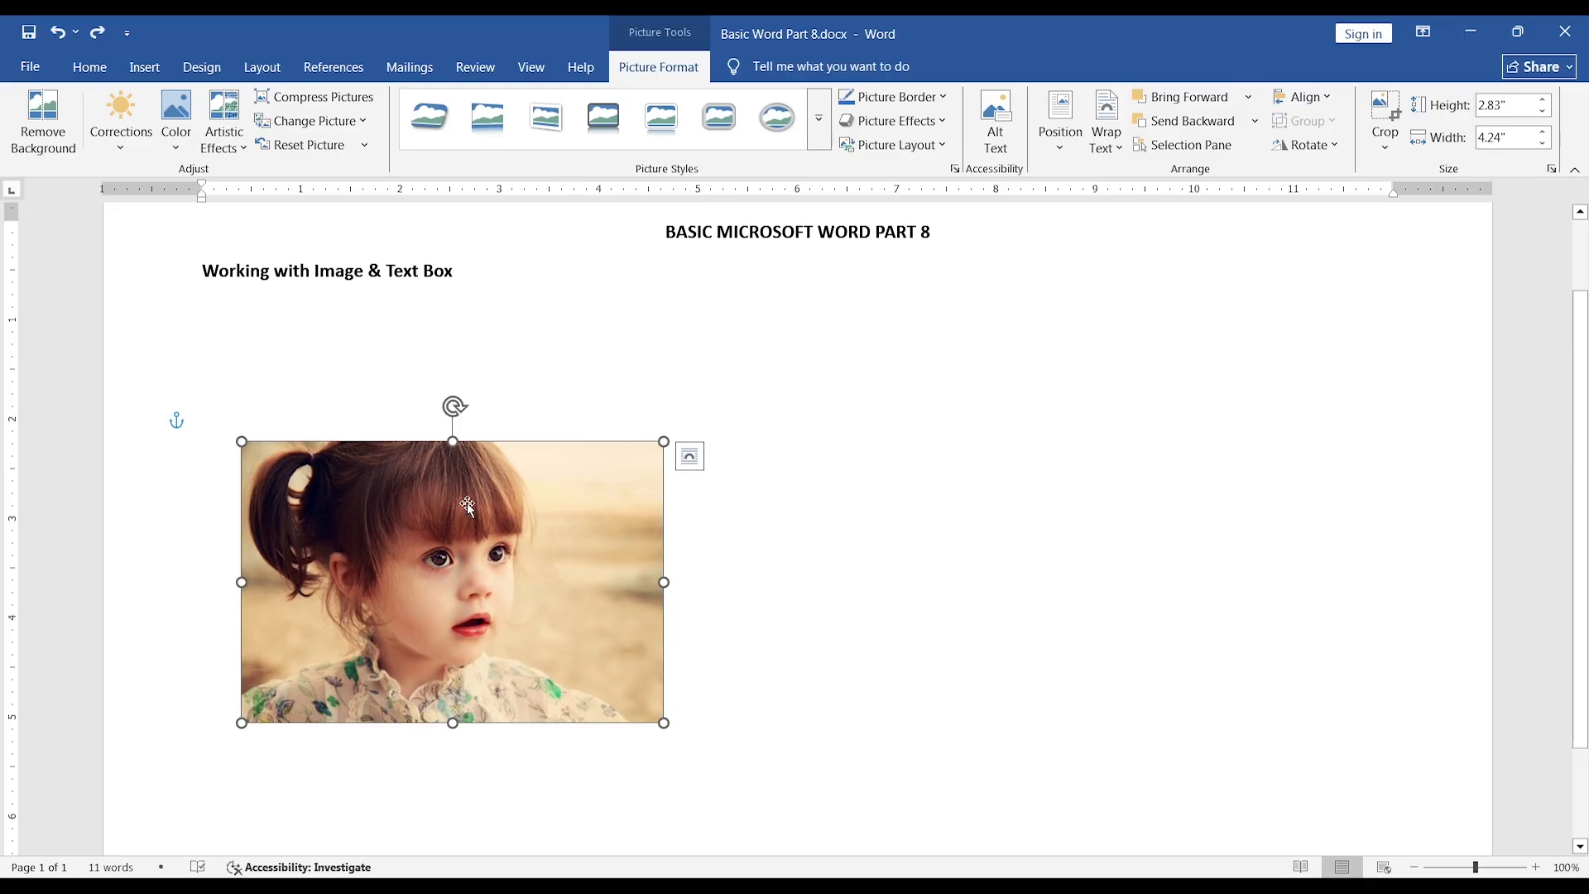
# Nudge the picture slightly and give it a red border with a weight of 4½ pt.
pyautogui.moveTo(488, 553)
pyautogui.mouseDown()
pyautogui.moveTo(427, 534)
pyautogui.moveTo(518, 546)
pyautogui.moveTo(476, 559)
pyautogui.mouseUp()
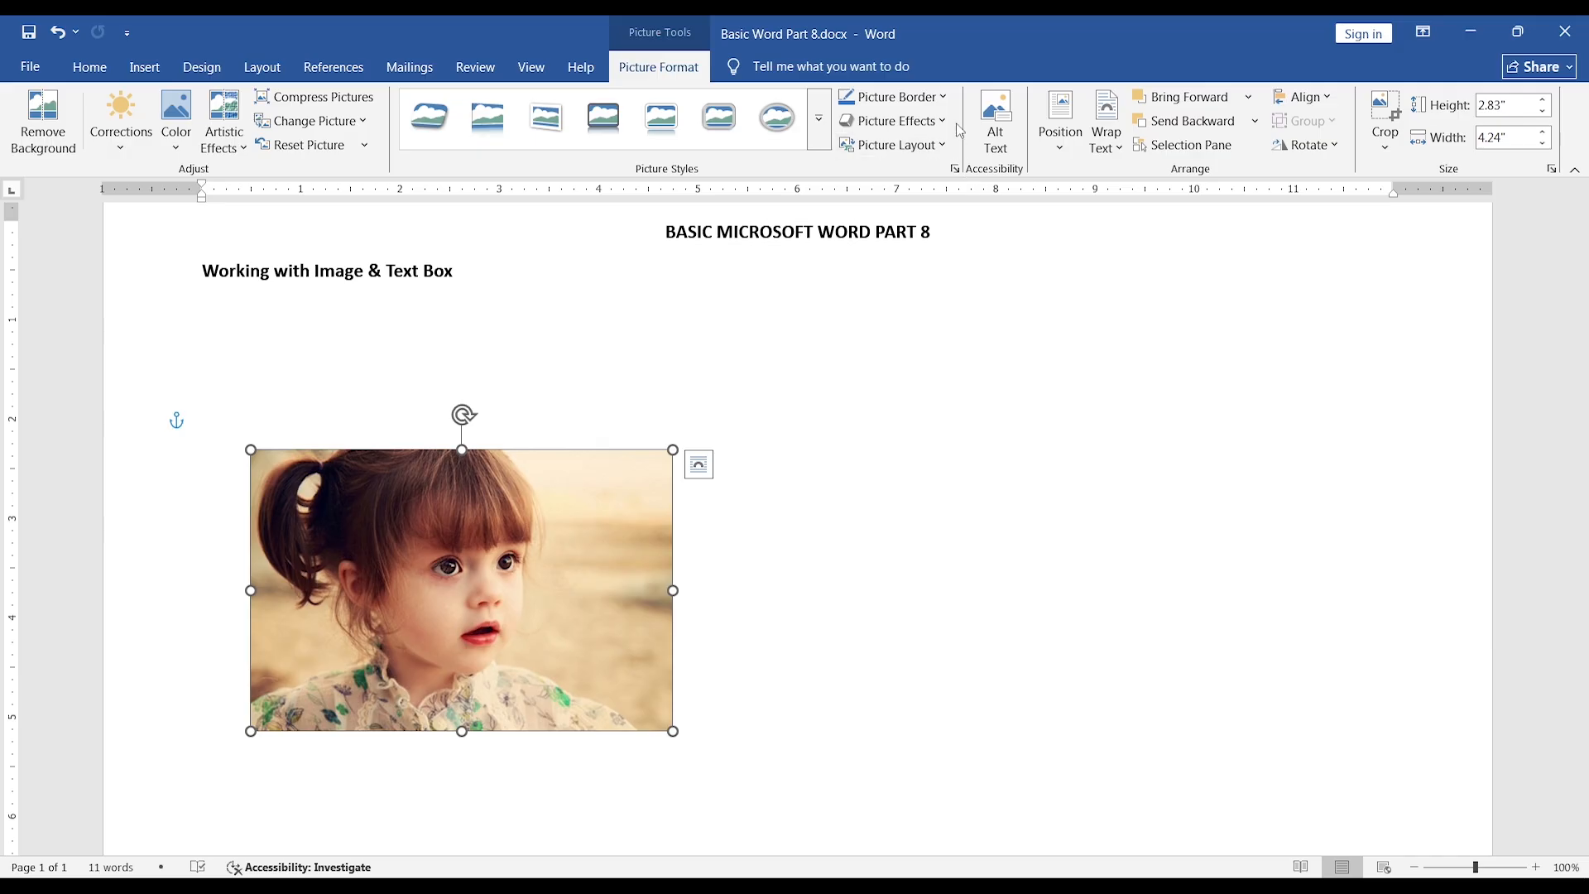
pyautogui.click(945, 101)
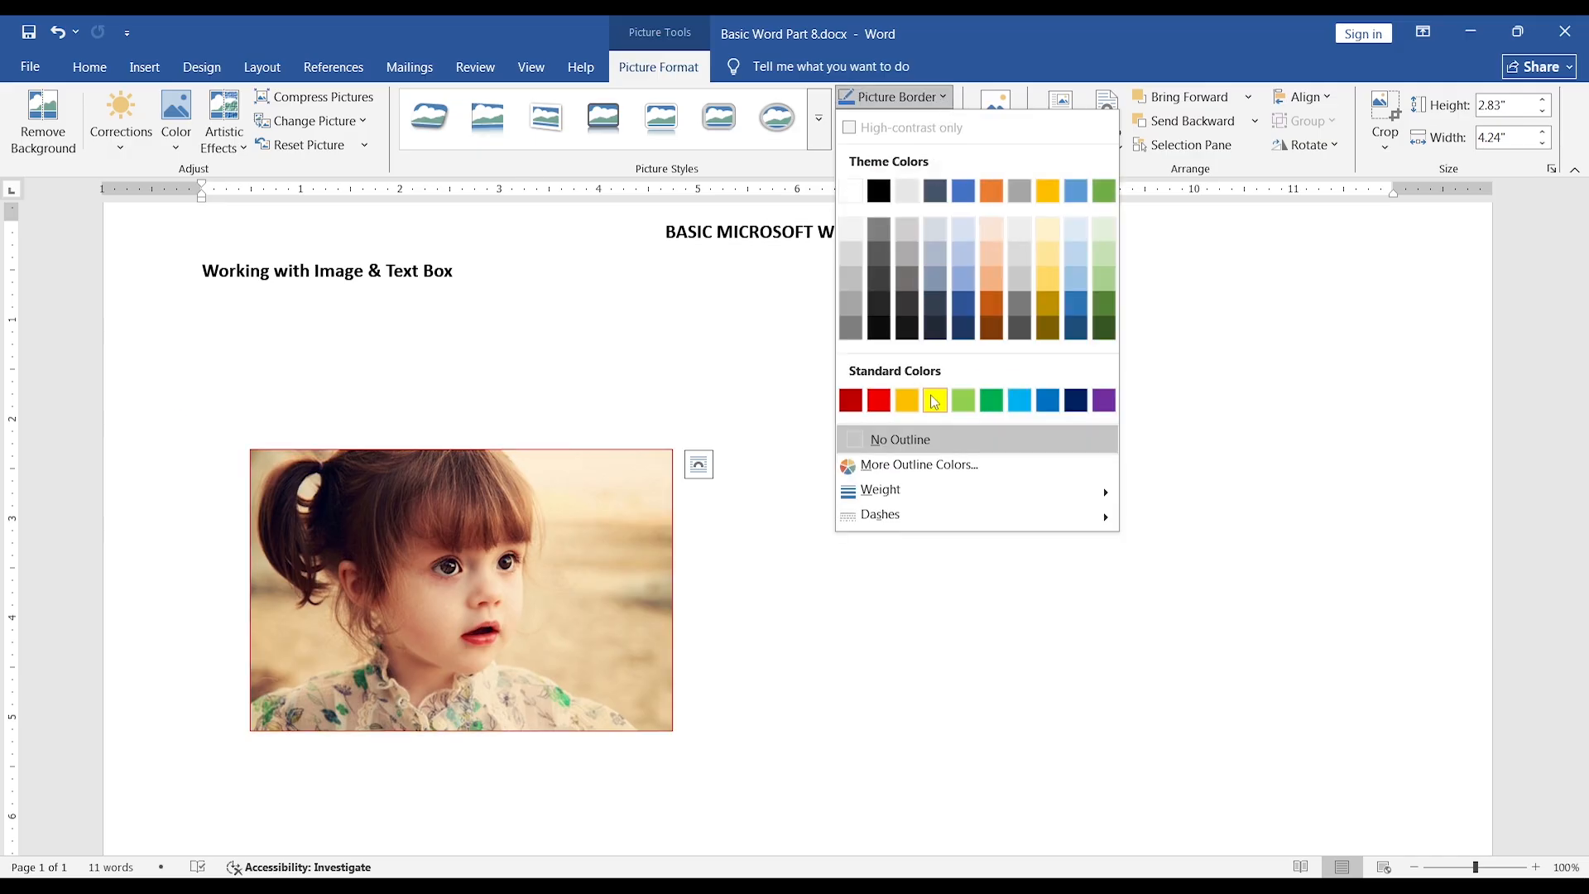
pyautogui.click(879, 402)
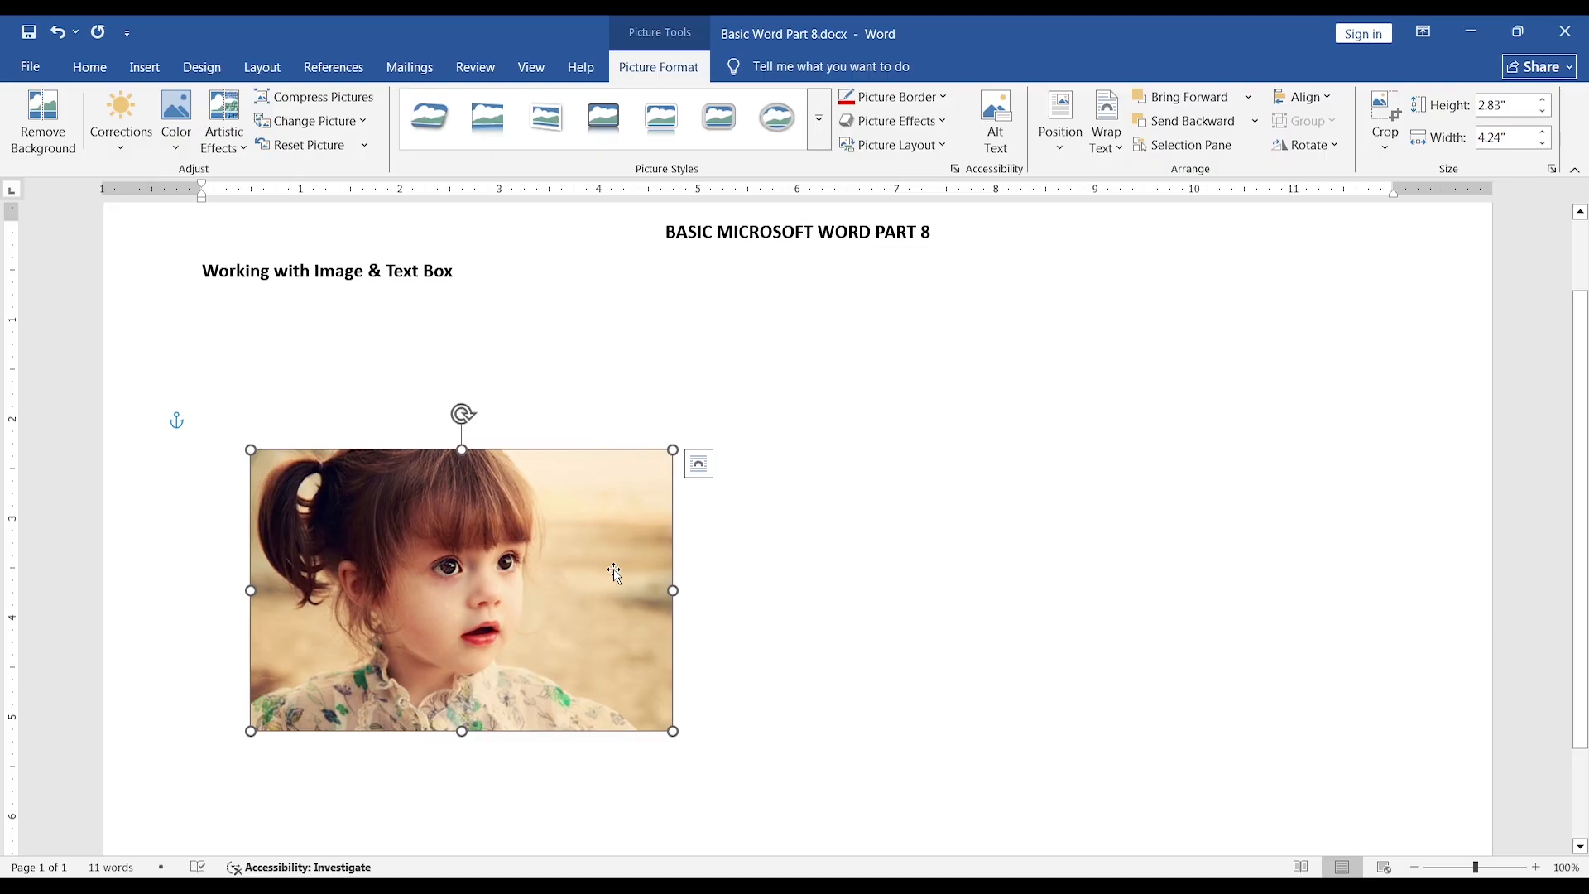
pyautogui.click(894, 97)
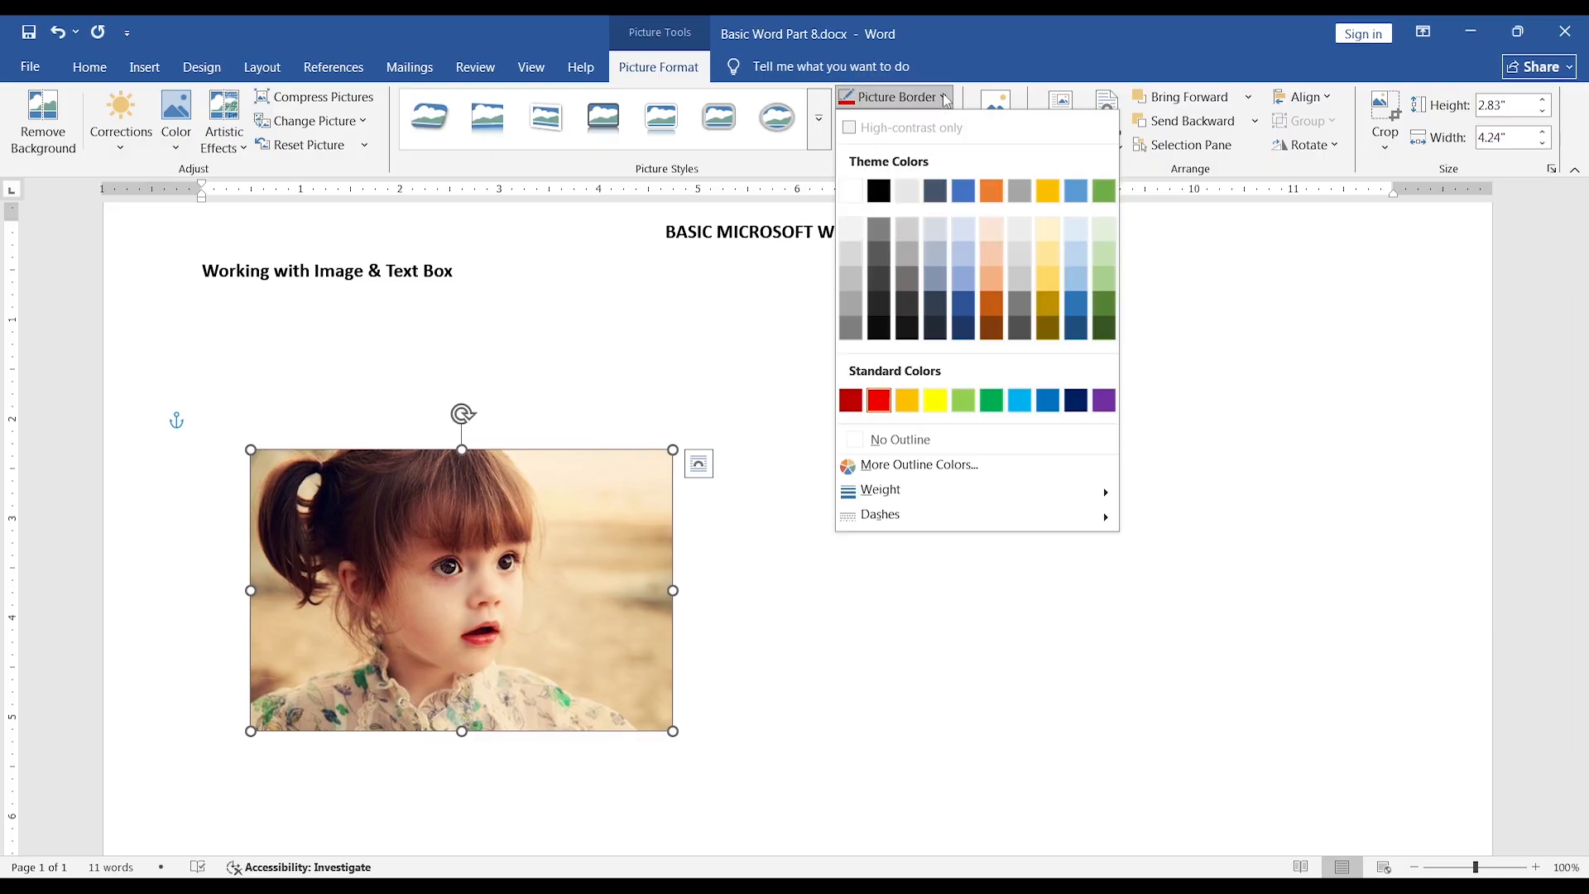
pyautogui.moveTo(902, 492)
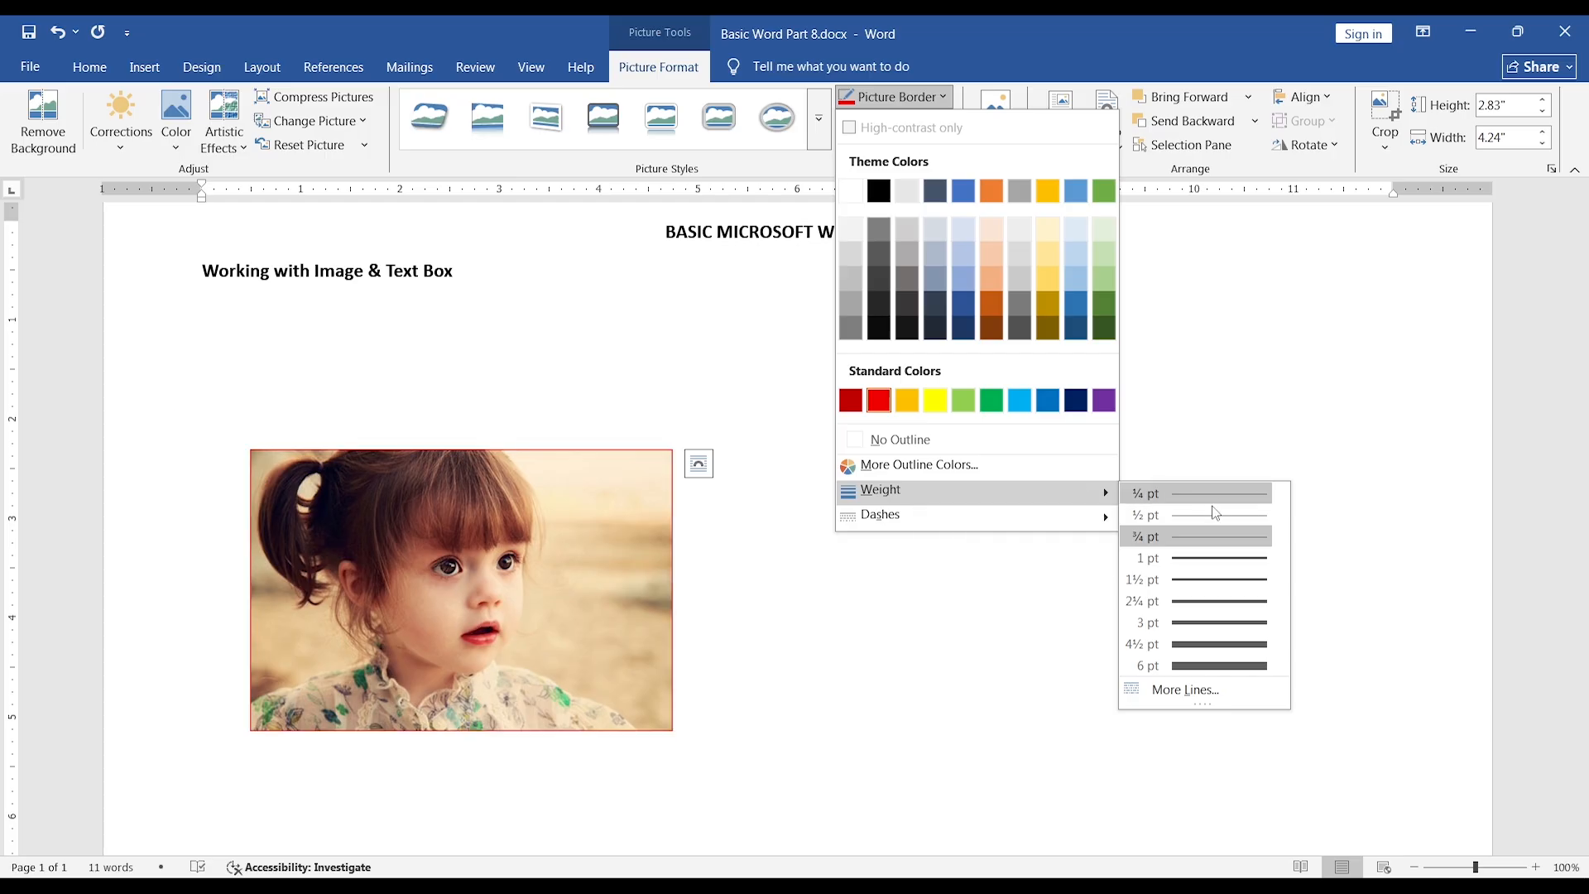
pyautogui.click(1204, 645)
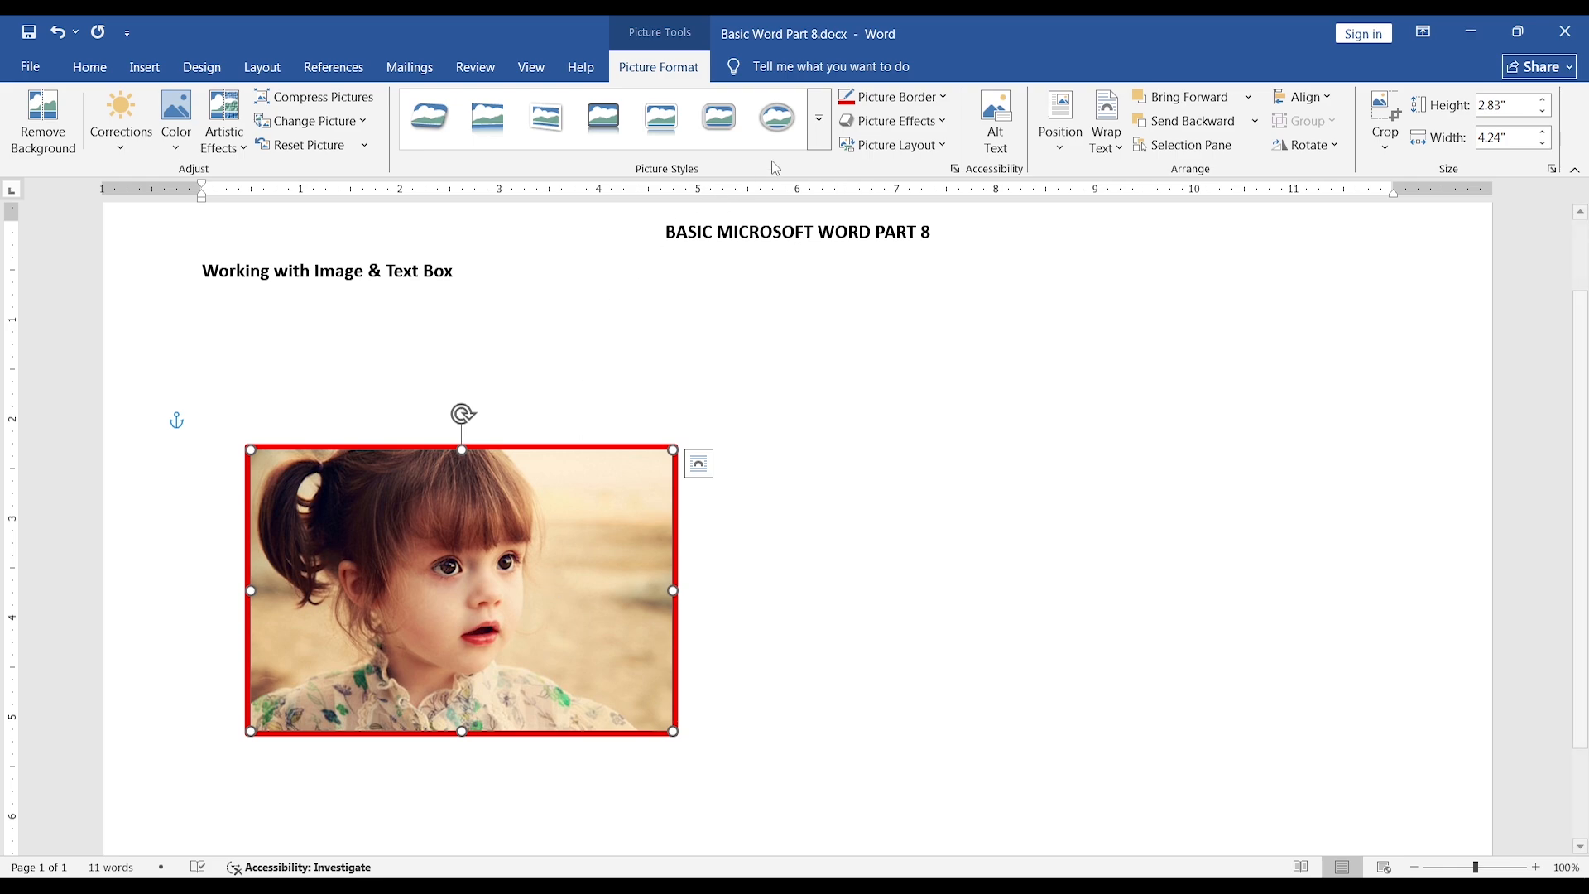
# Try an outer shadow on the picture's right side and reset the effect to No Shadow.
pyautogui.click(947, 127)
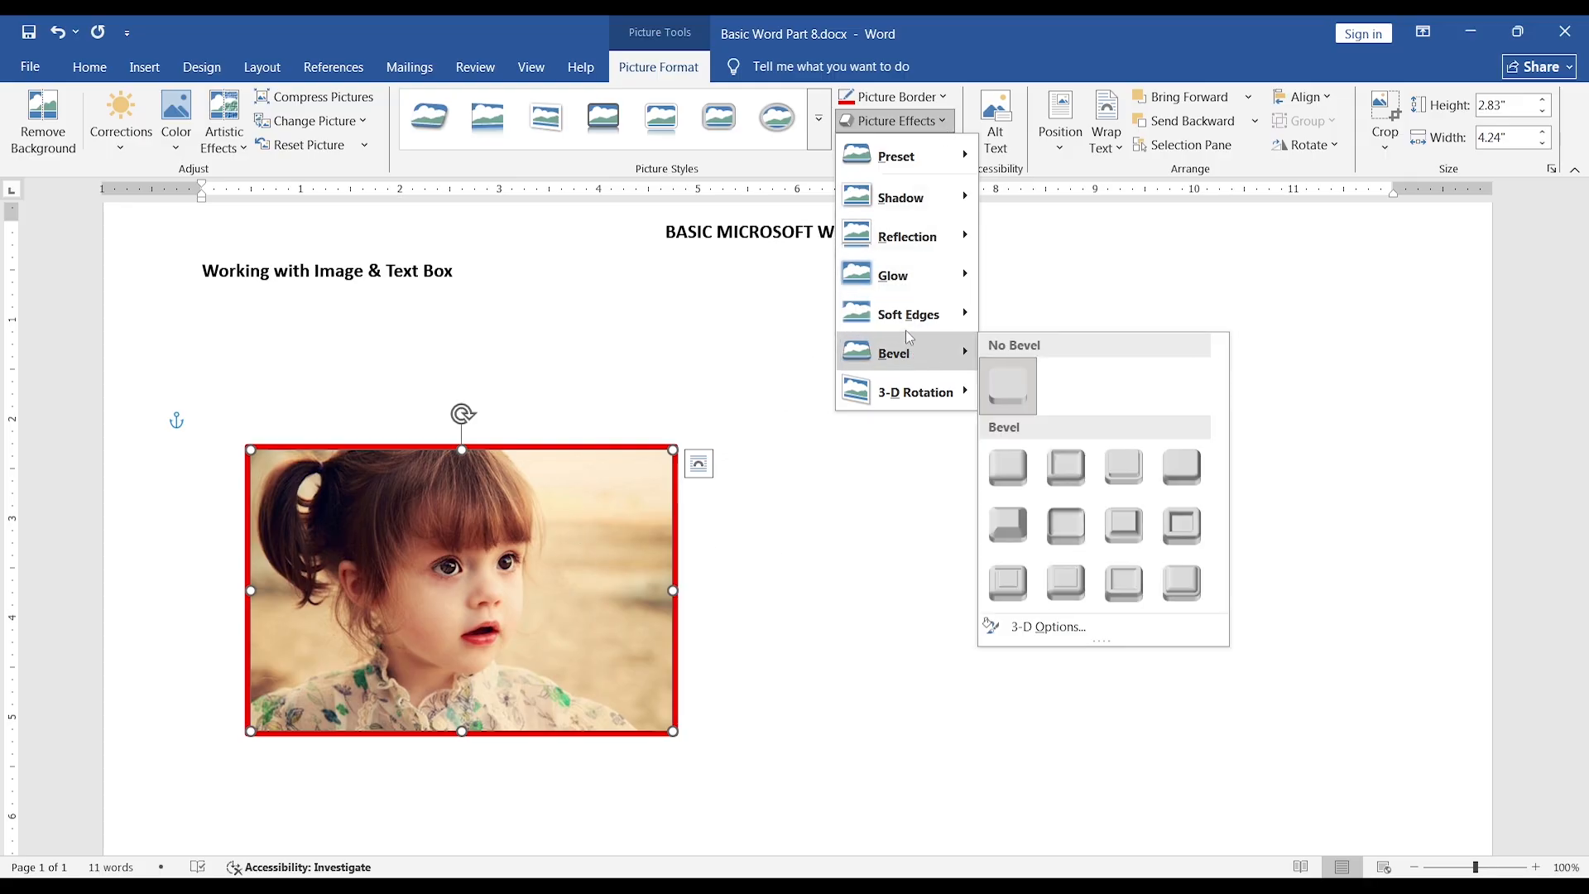
pyautogui.moveTo(904, 204)
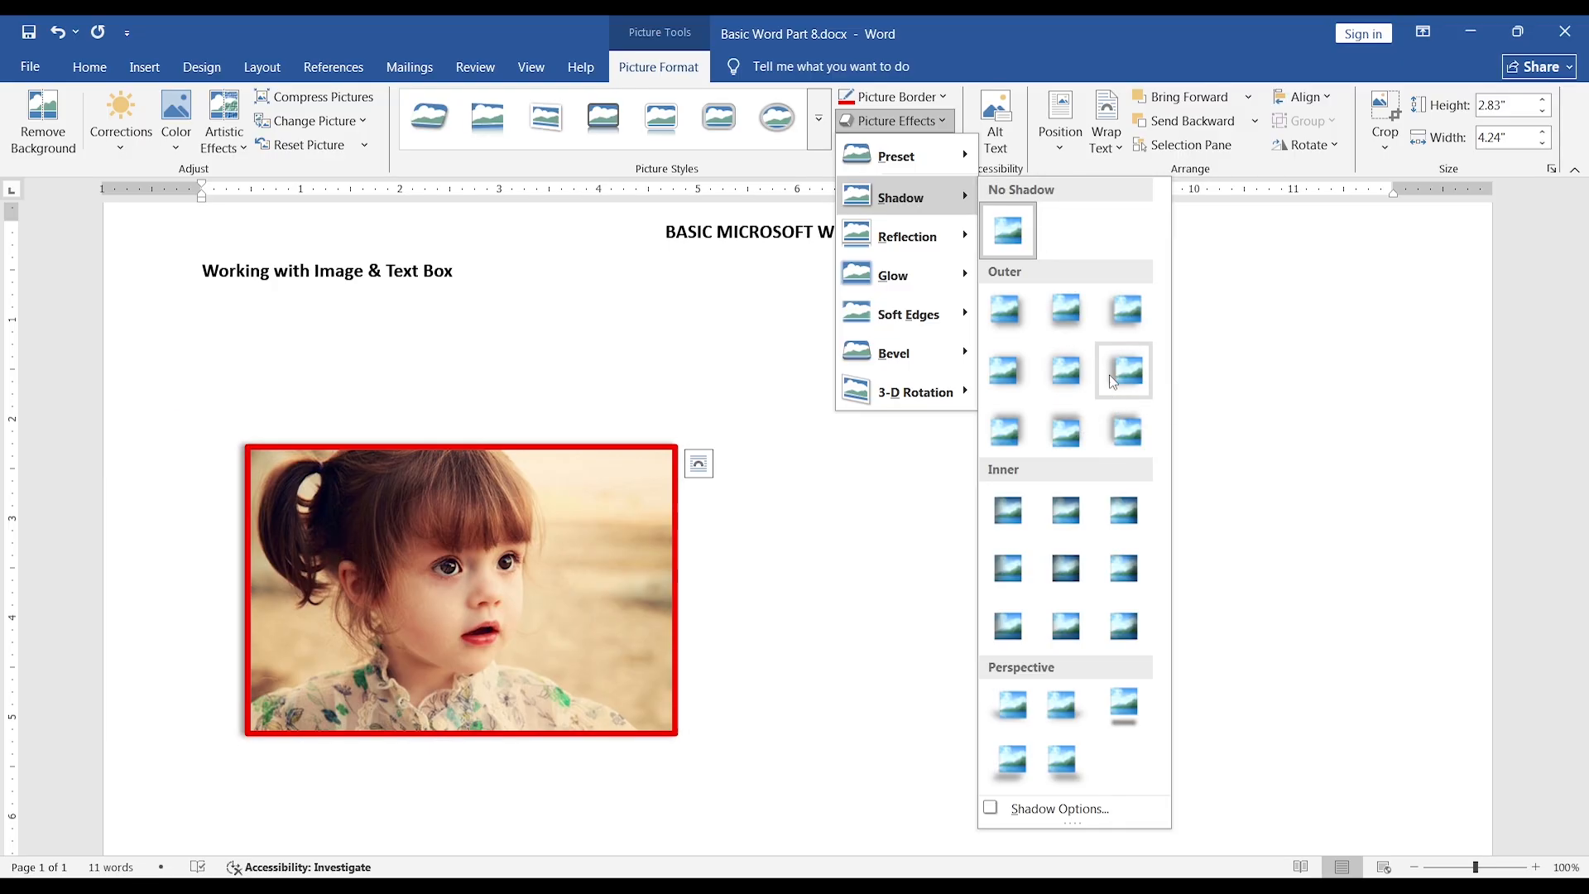
pyautogui.click(1005, 374)
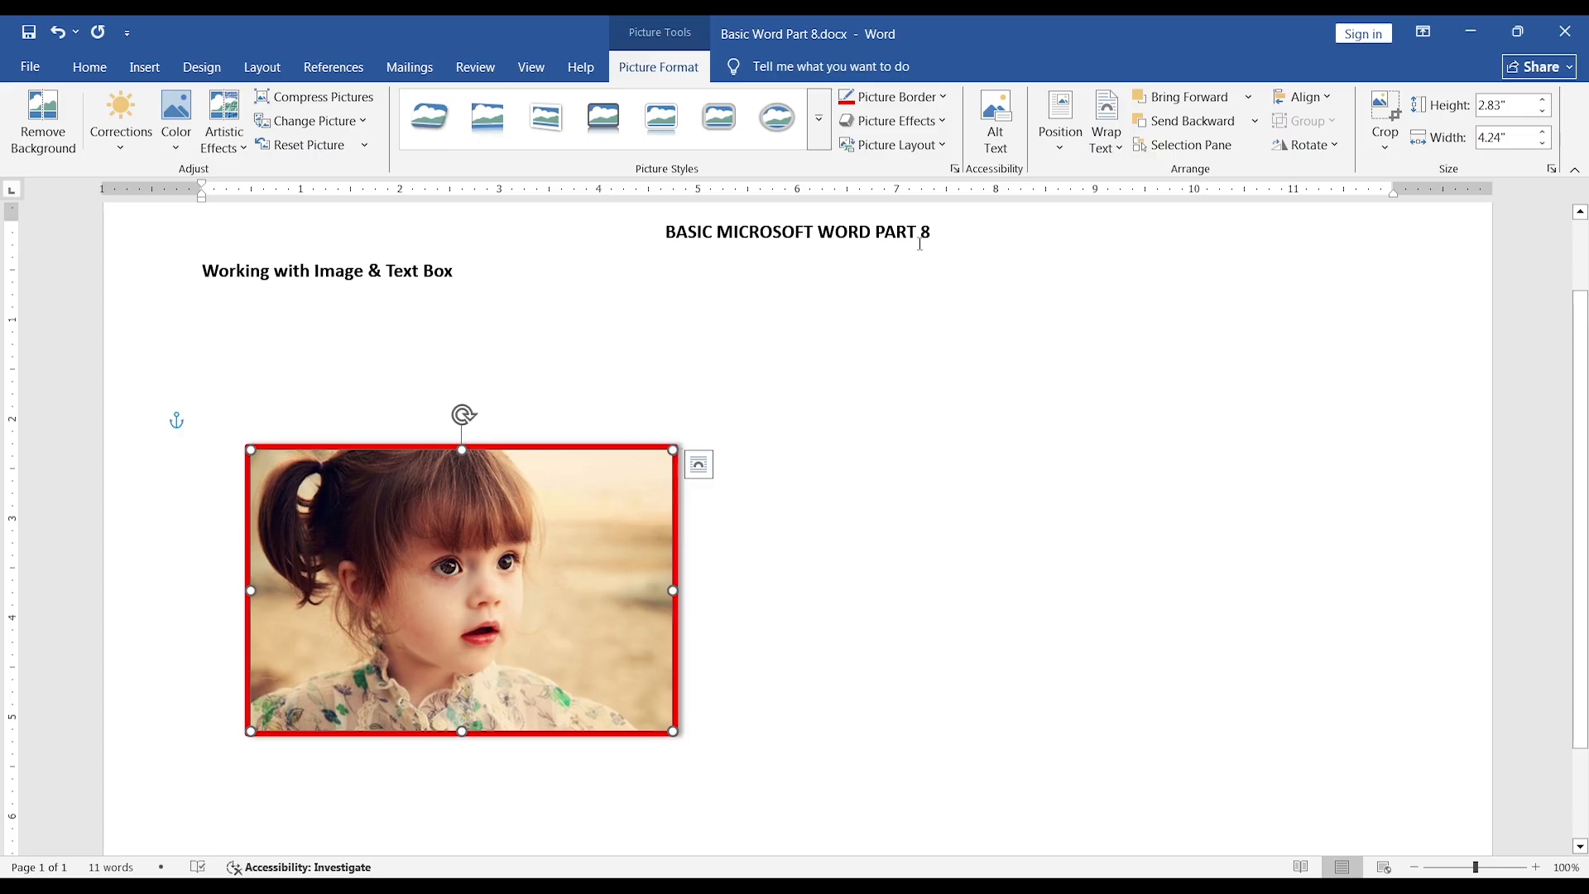
pyautogui.click(893, 121)
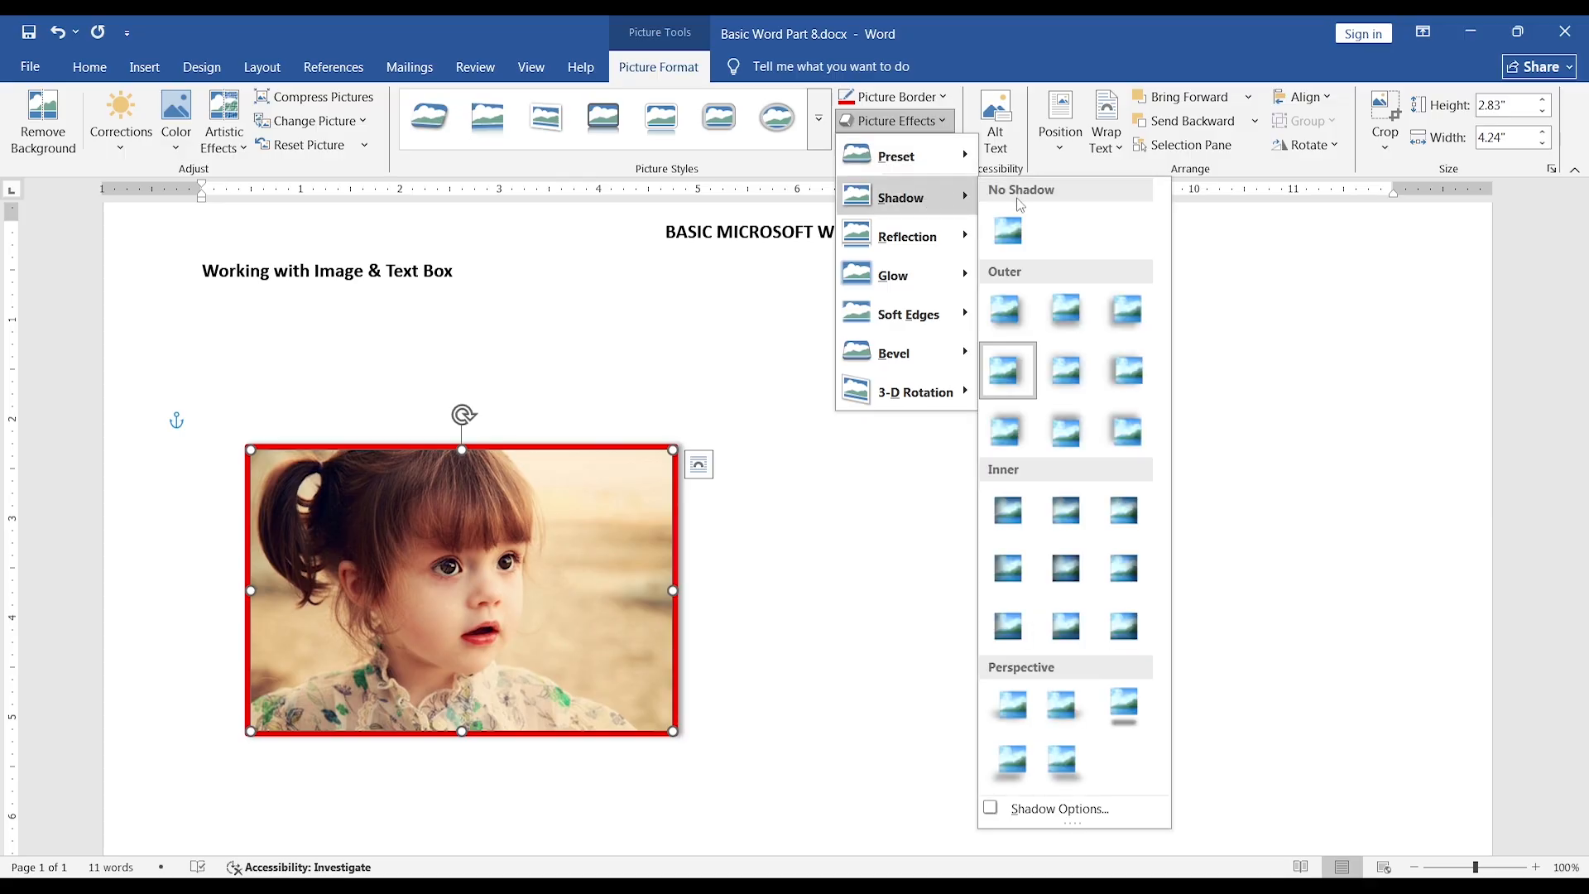
pyautogui.click(1007, 231)
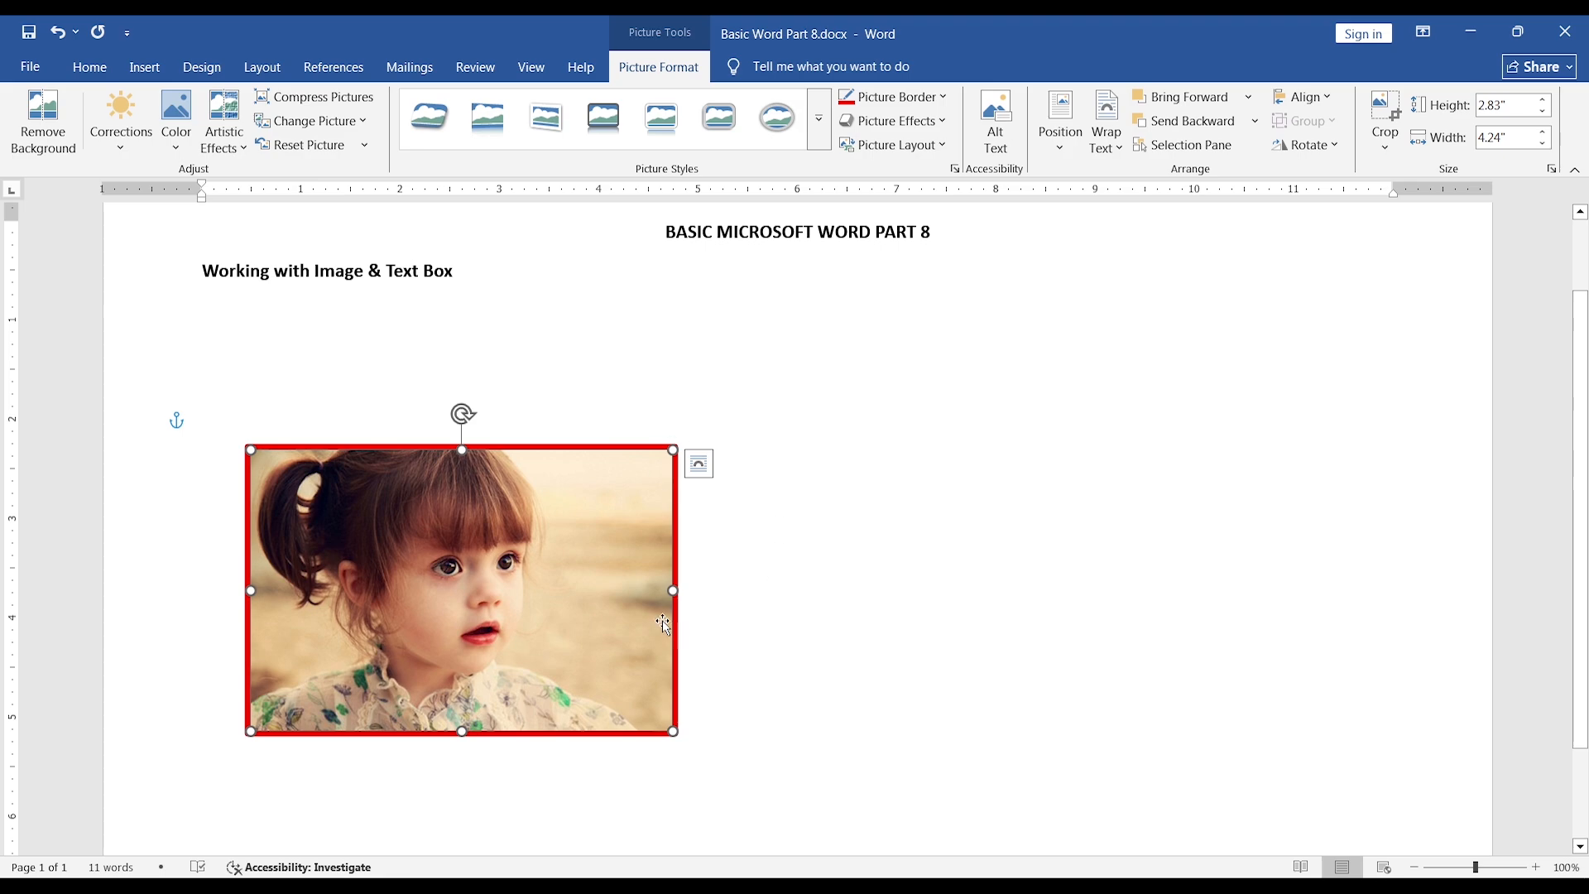
# Try a reflection variation with a small offset below the picture and reset it to No Reflection.
pyautogui.click(925, 125)
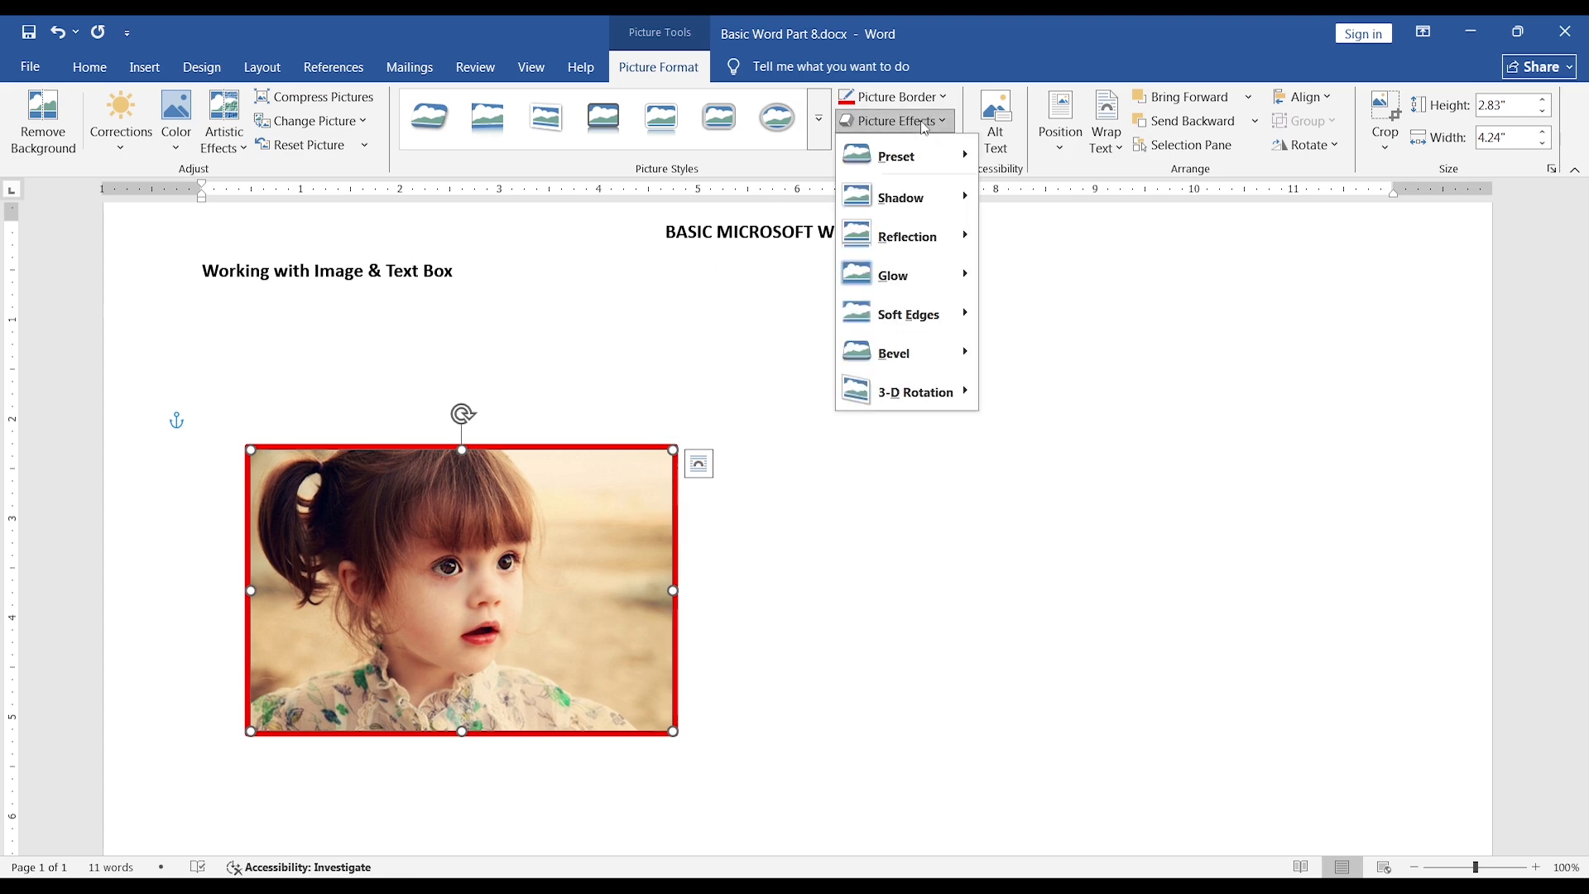
pyautogui.moveTo(908, 246)
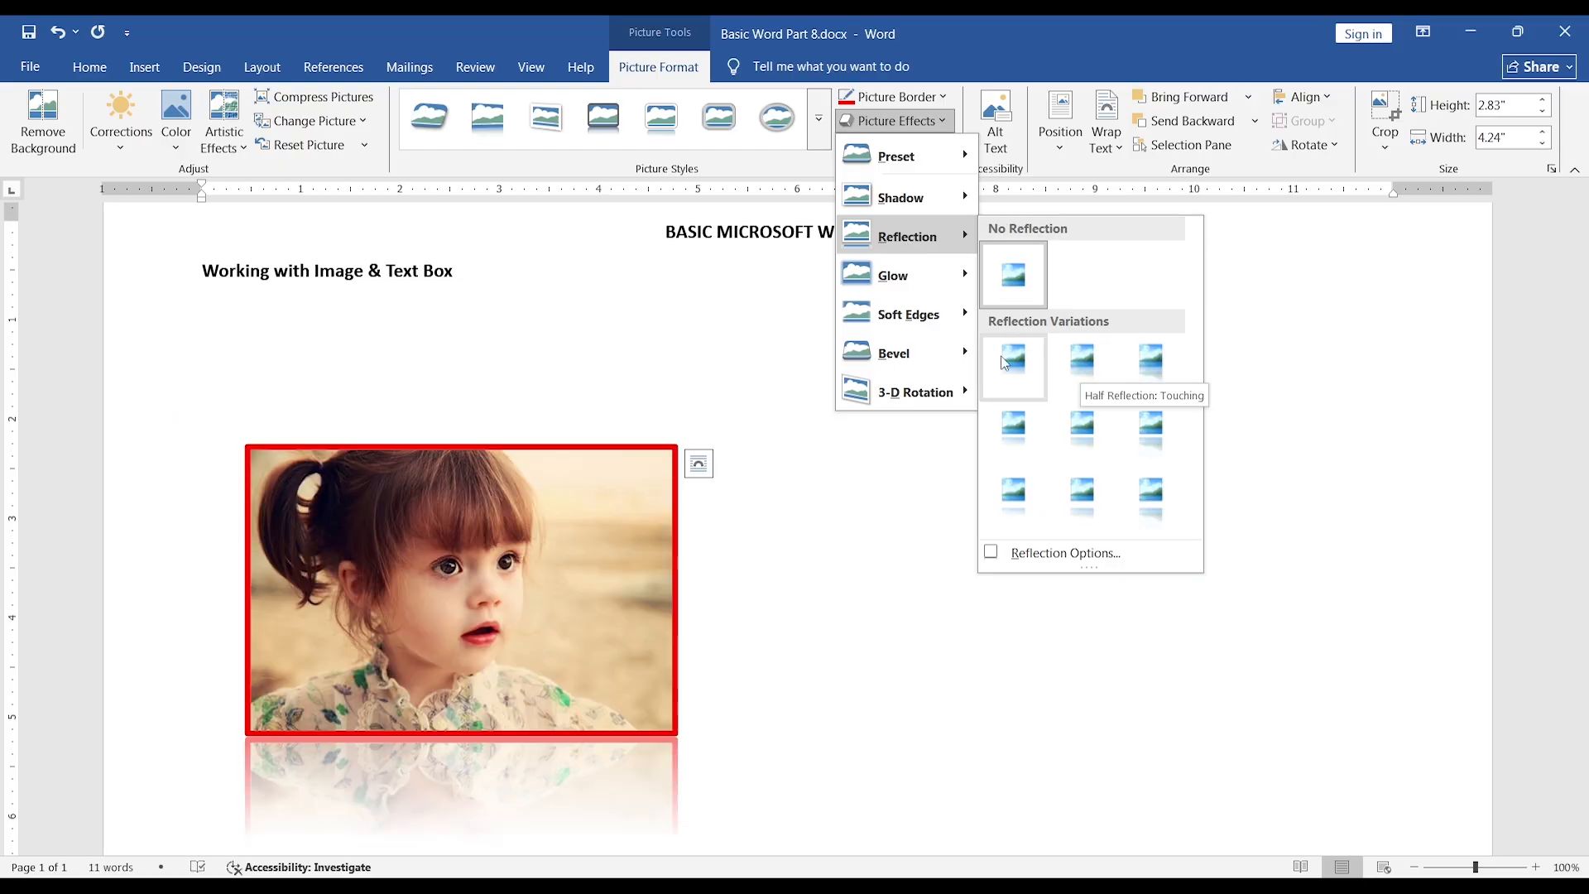
pyautogui.click(1015, 431)
pyautogui.scroll(-3, 634, 578)
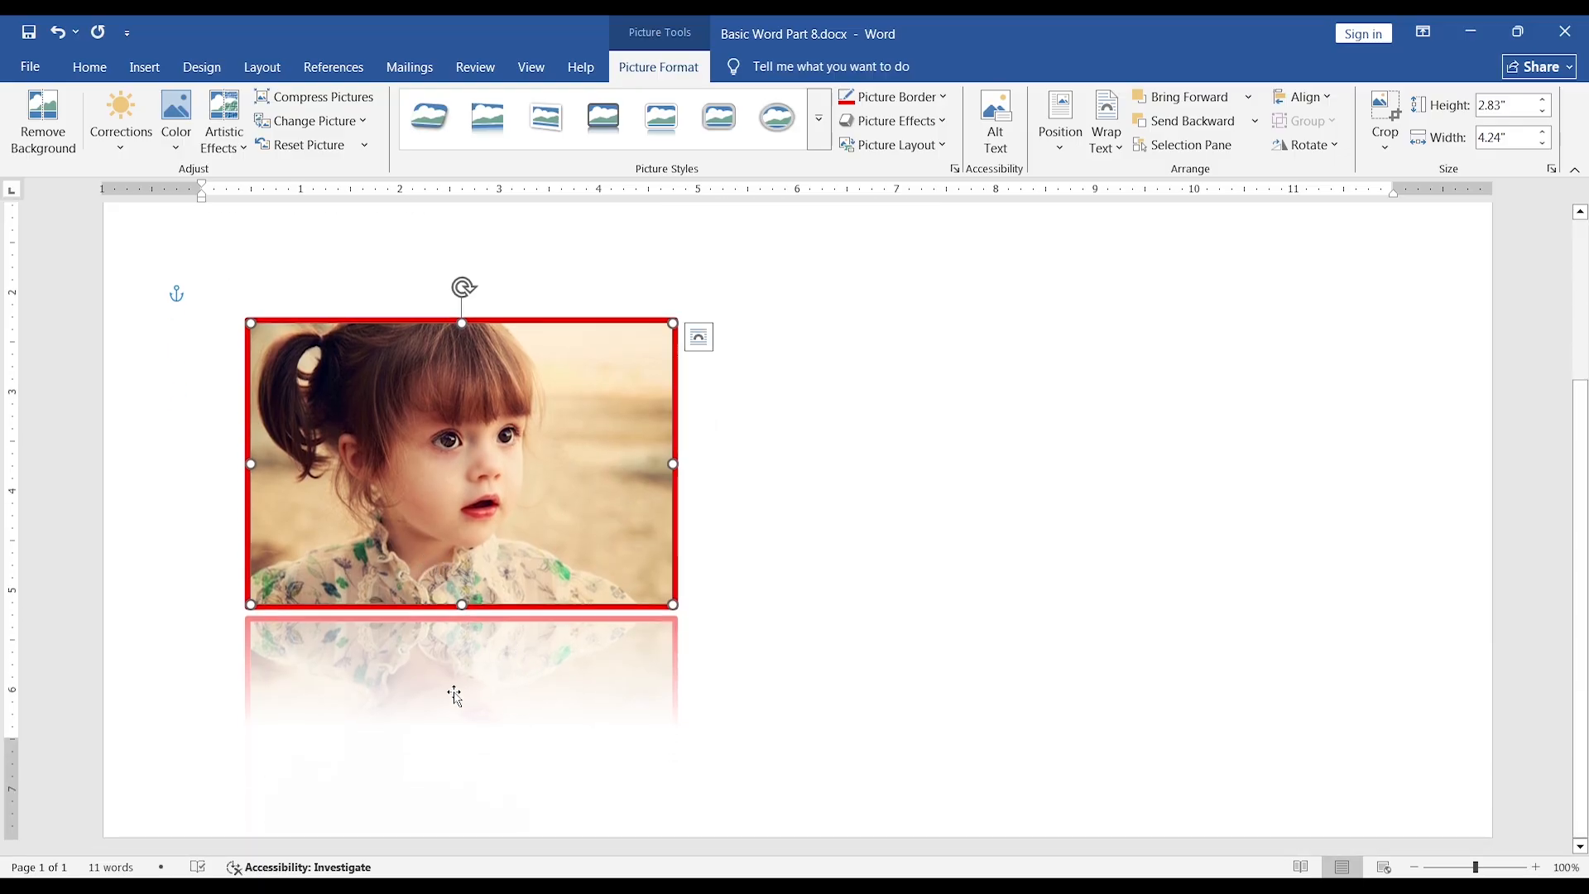
pyautogui.click(946, 125)
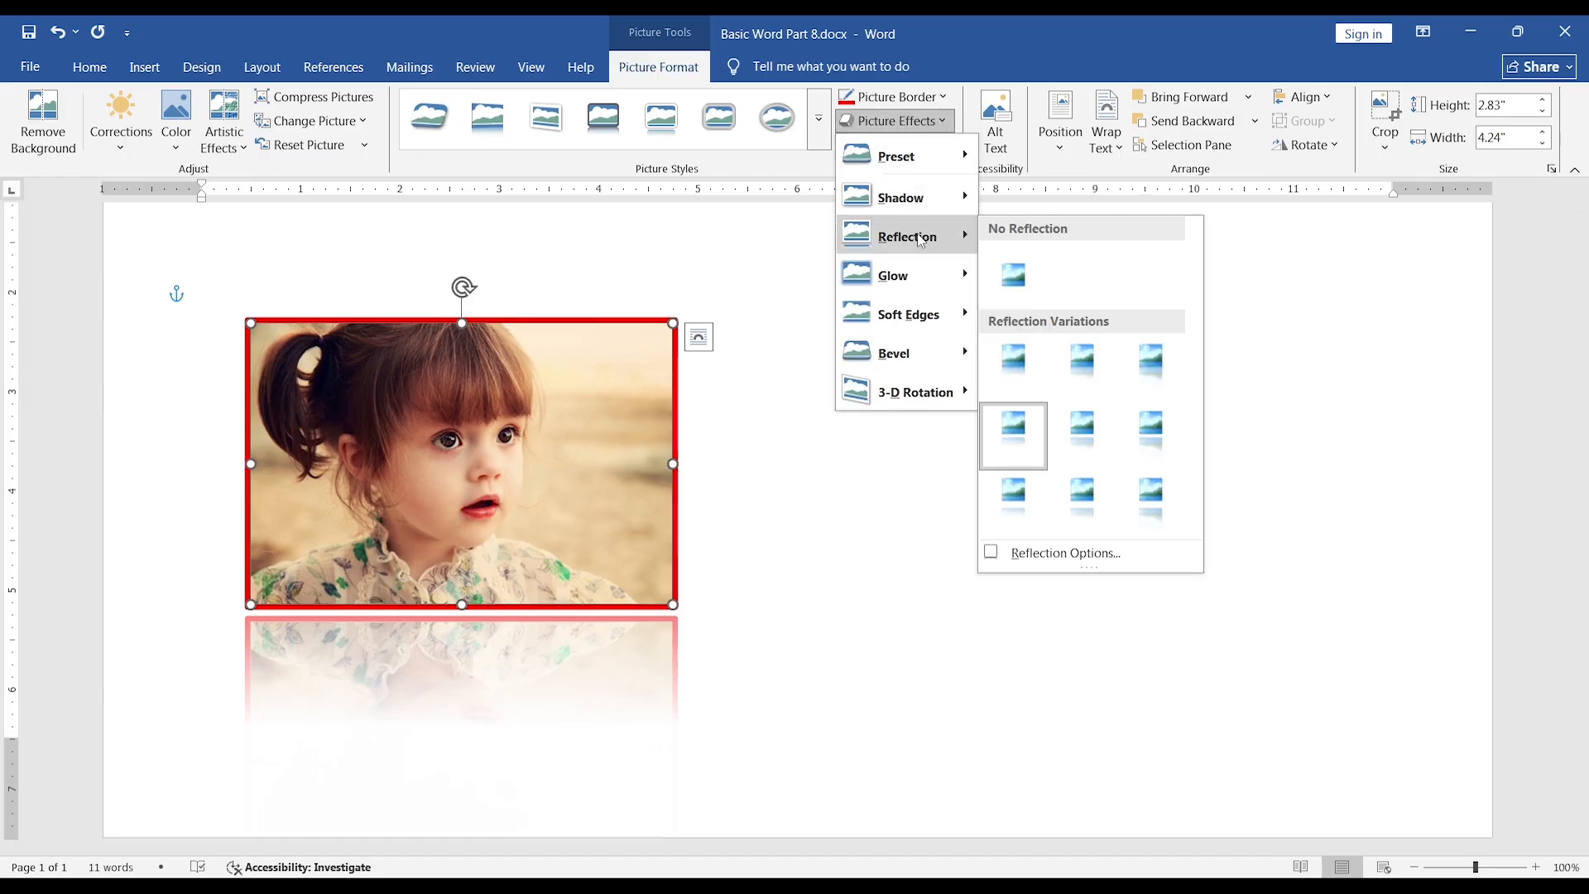
pyautogui.click(1014, 280)
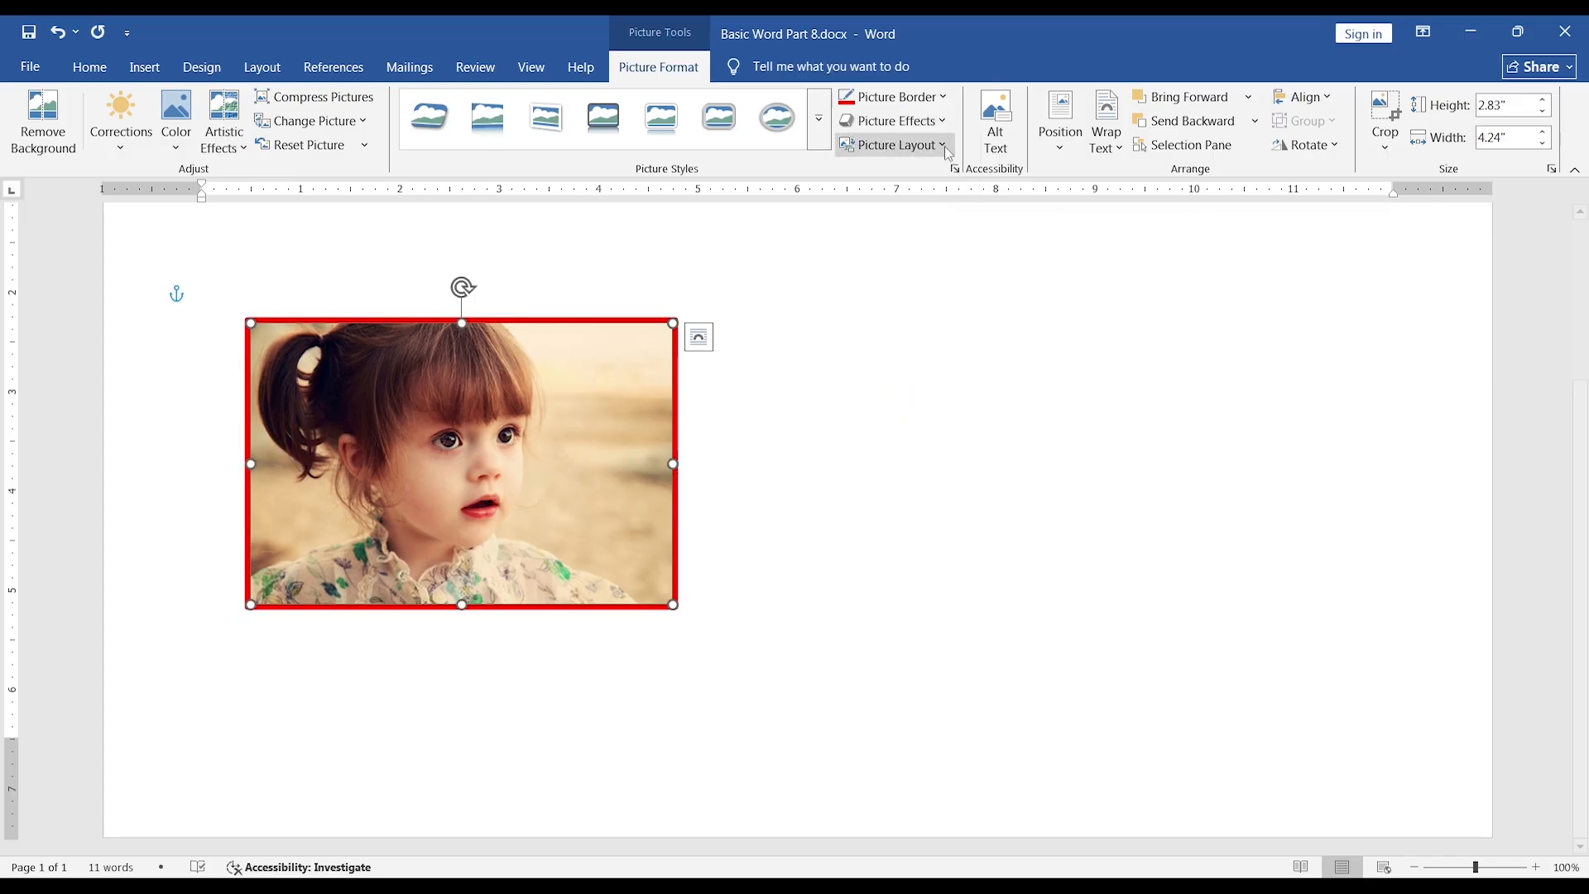
# Preview the glow variations and the soft edge variations on the selected photo without applying one.
pyautogui.click(941, 122)
pyautogui.moveTo(927, 283)
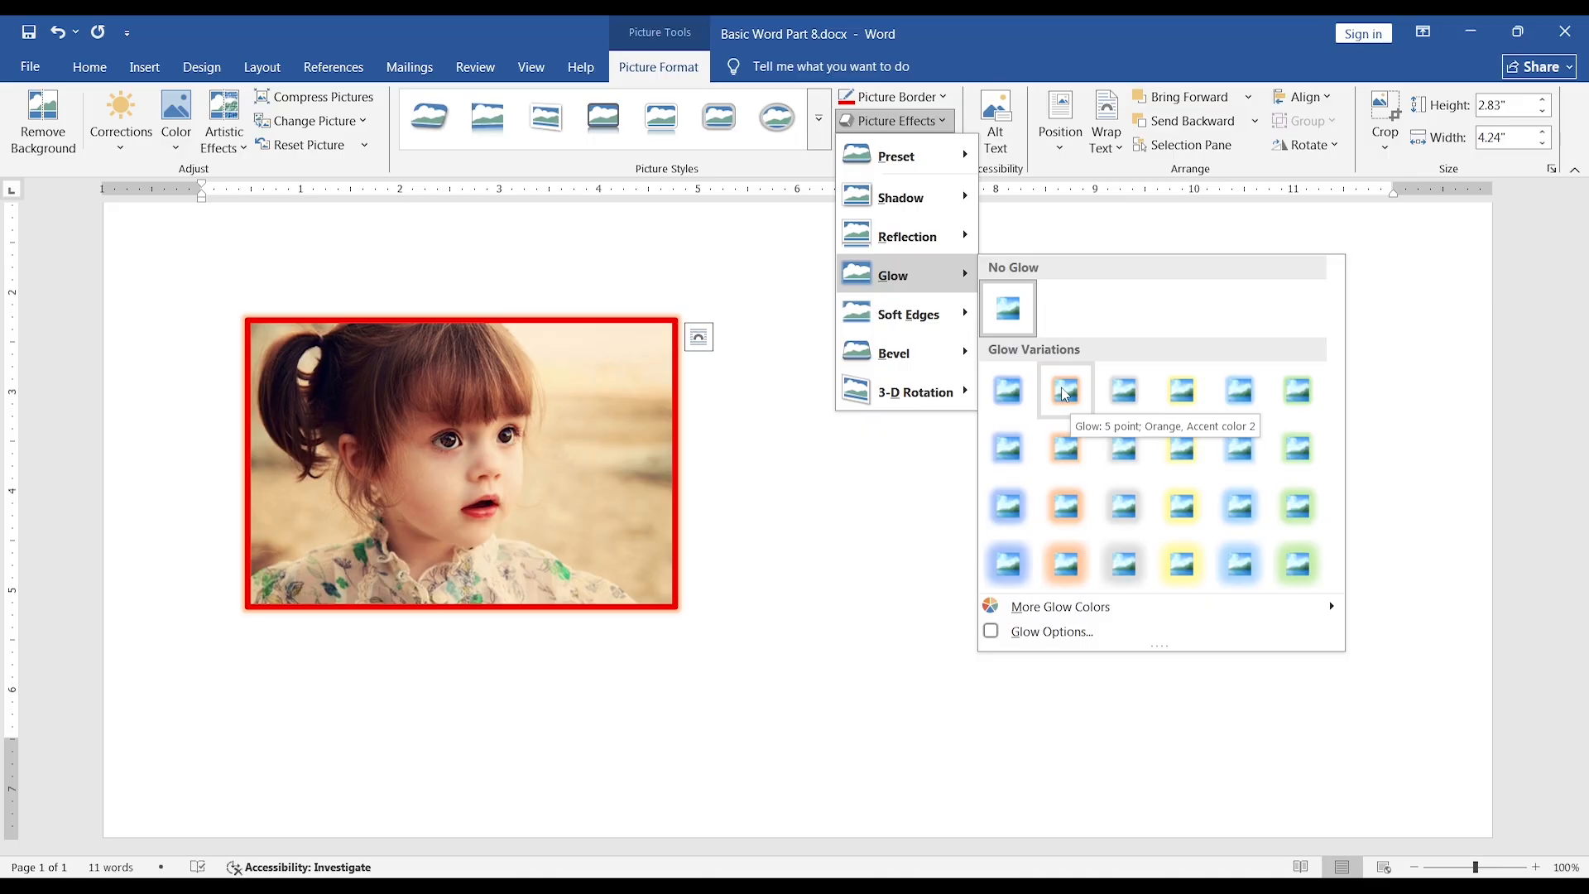
pyautogui.moveTo(932, 319)
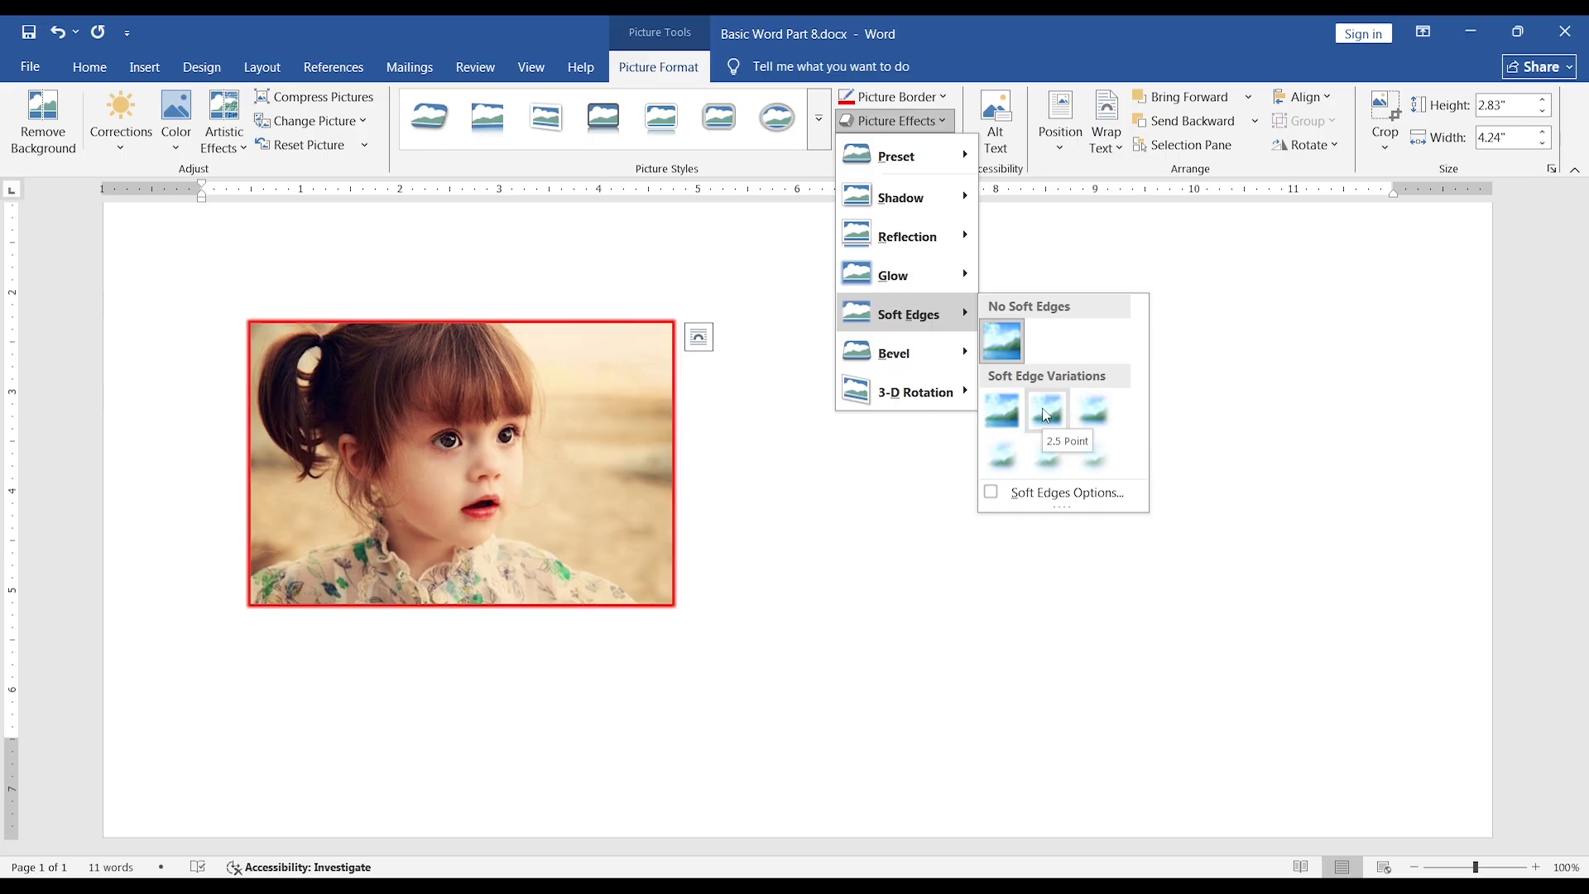
# Try the first bevel variation on the photo, nudging it slightly, and reset the effect to No Bevel.
pyautogui.moveTo(905, 356)
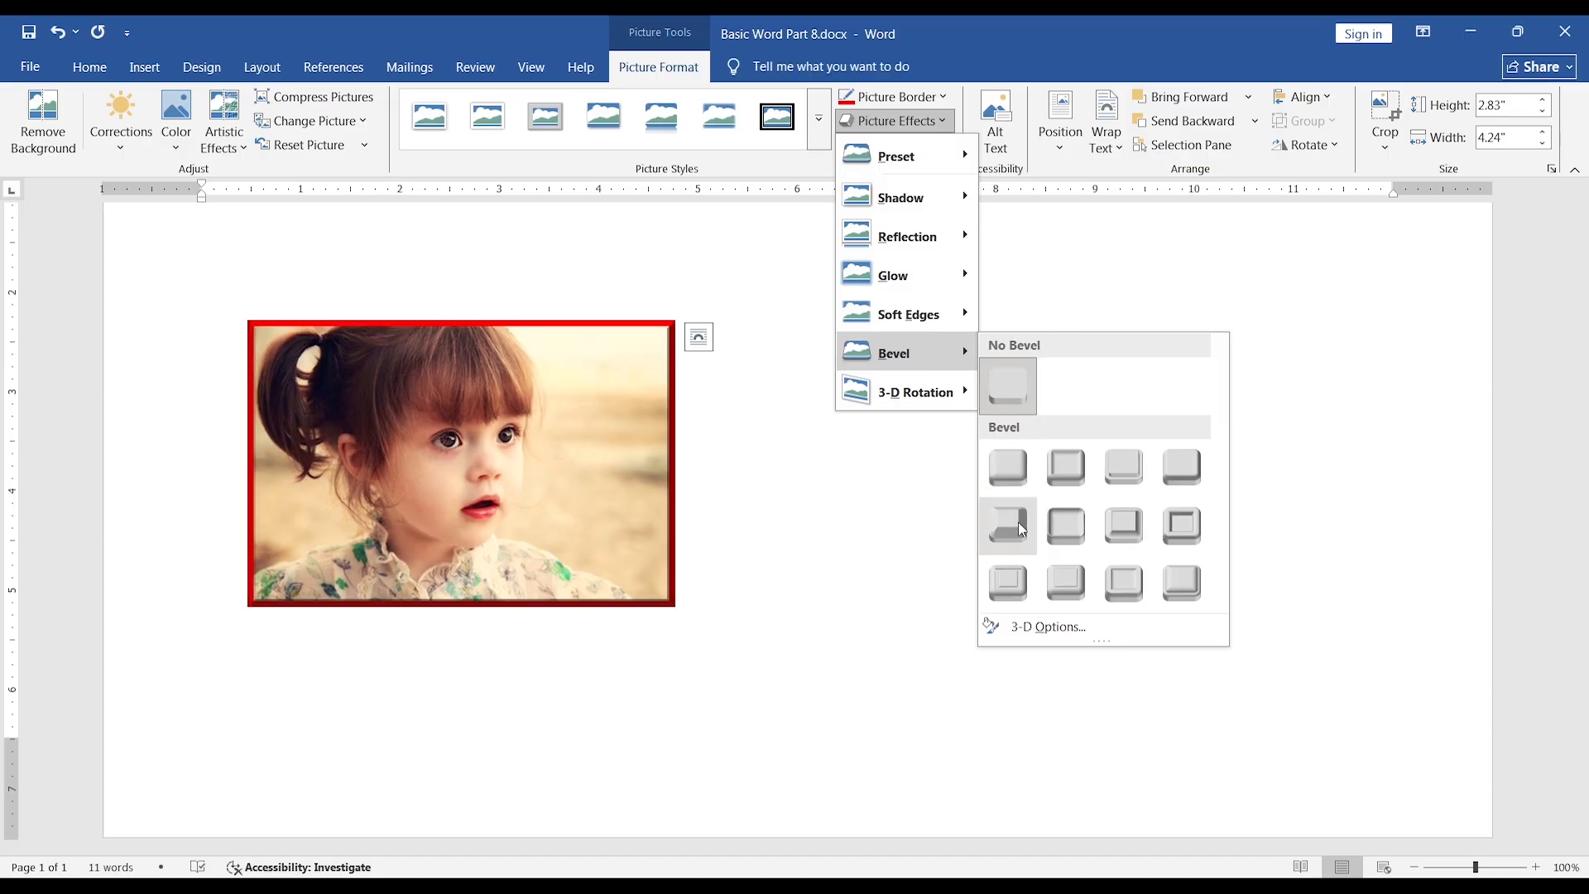
pyautogui.click(1009, 468)
pyautogui.moveTo(579, 406)
pyautogui.mouseDown()
pyautogui.moveTo(677, 498)
pyautogui.moveTo(607, 464)
pyautogui.moveTo(592, 375)
pyautogui.moveTo(588, 401)
pyautogui.mouseUp()
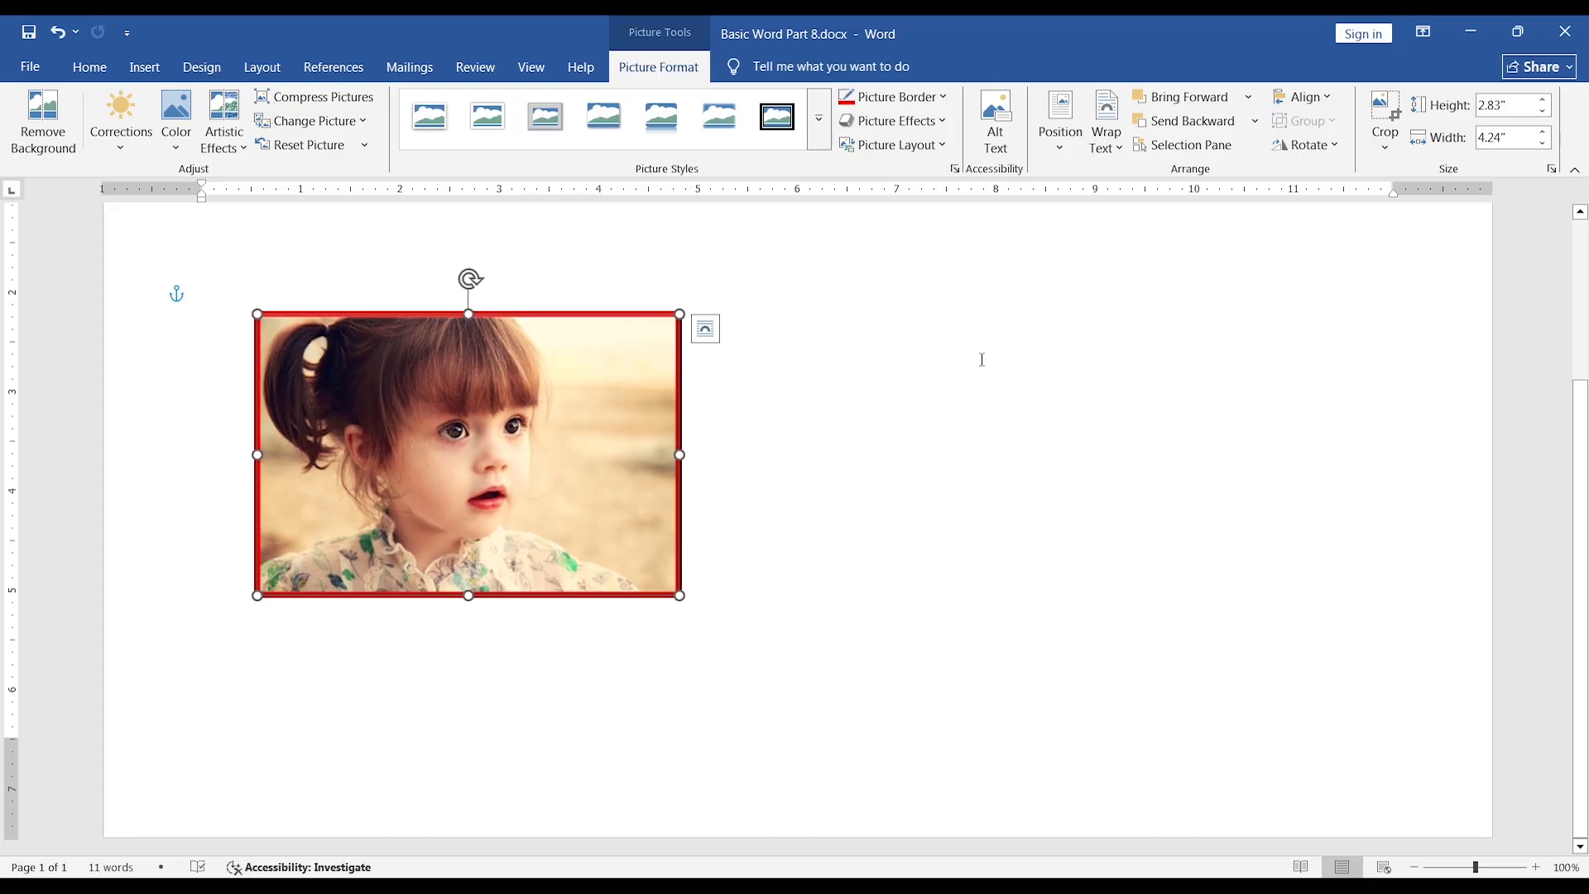
pyautogui.click(943, 122)
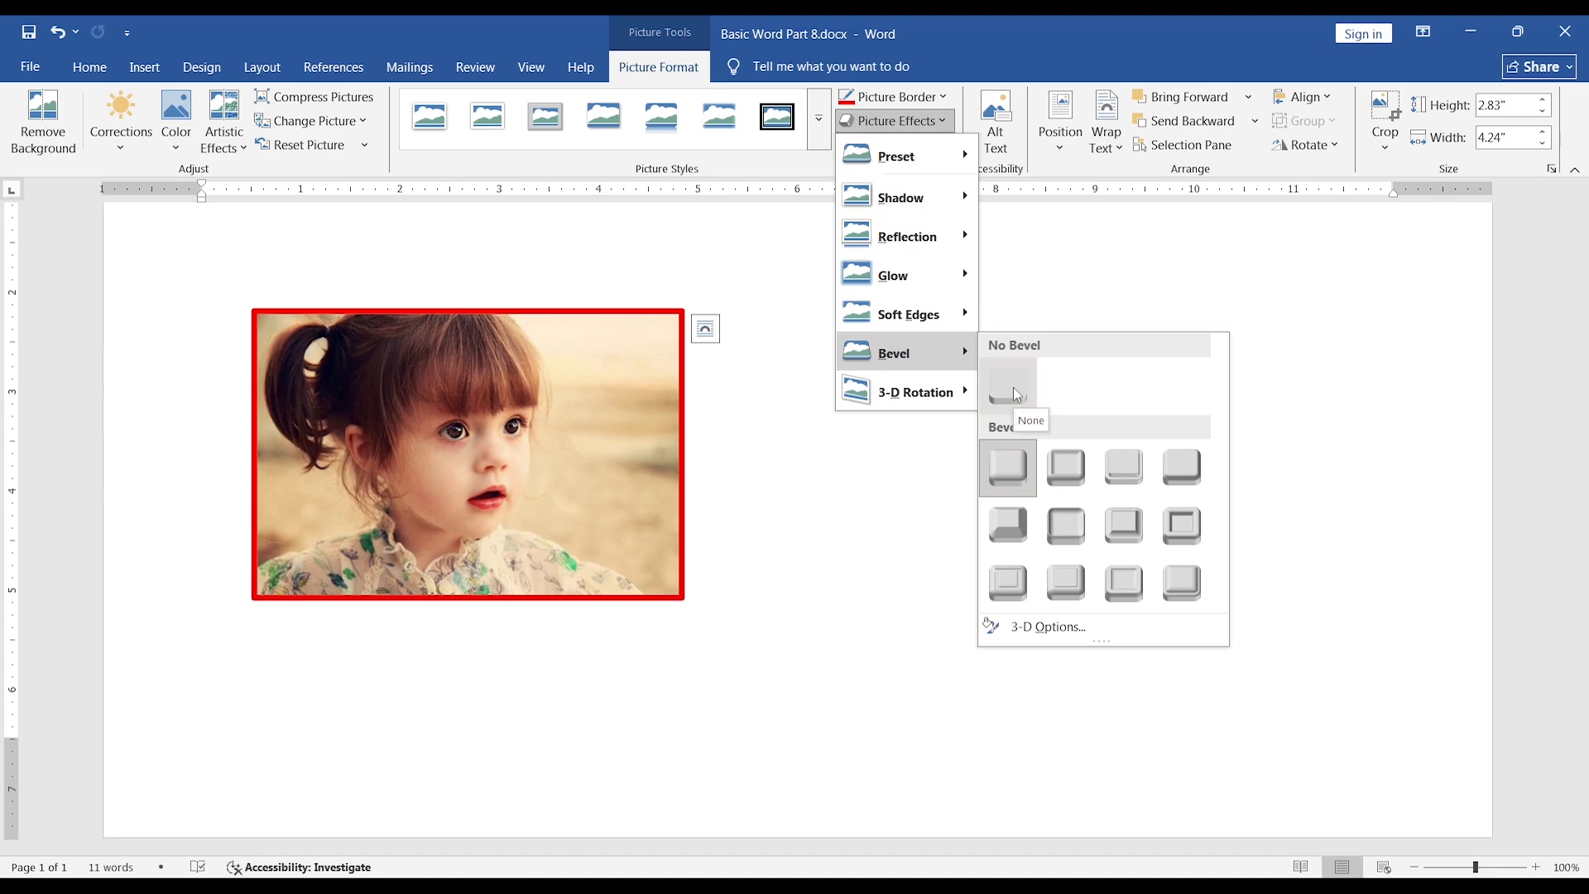
pyautogui.click(1015, 390)
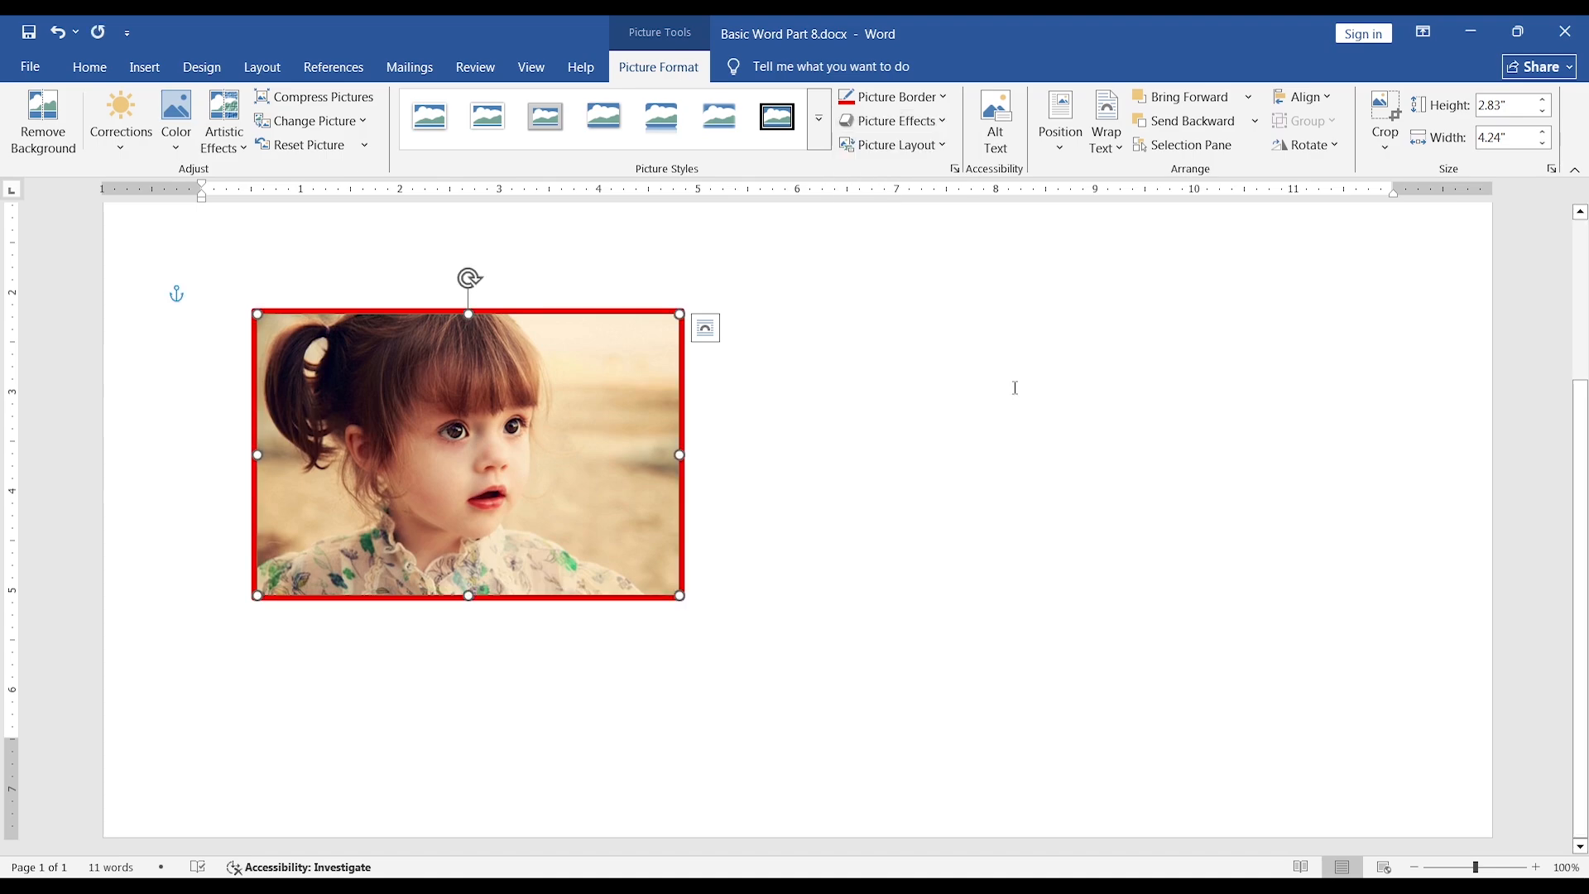
# Try the parallel 3-D rotation at the start of the third row on the photo and reset it to No Rotation.
pyautogui.click(939, 122)
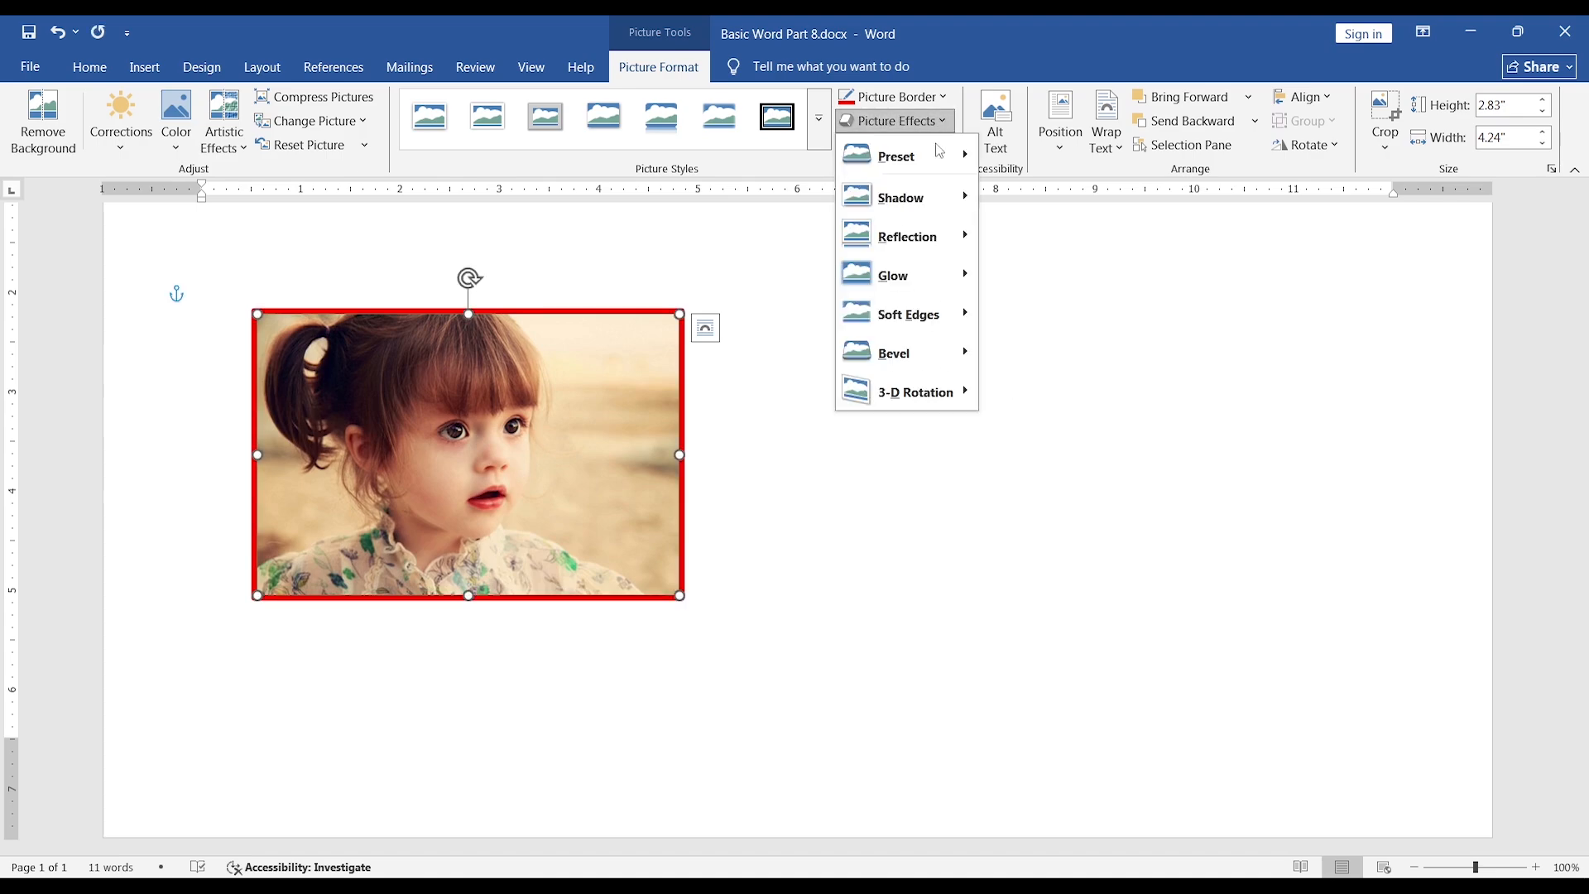
pyautogui.moveTo(927, 396)
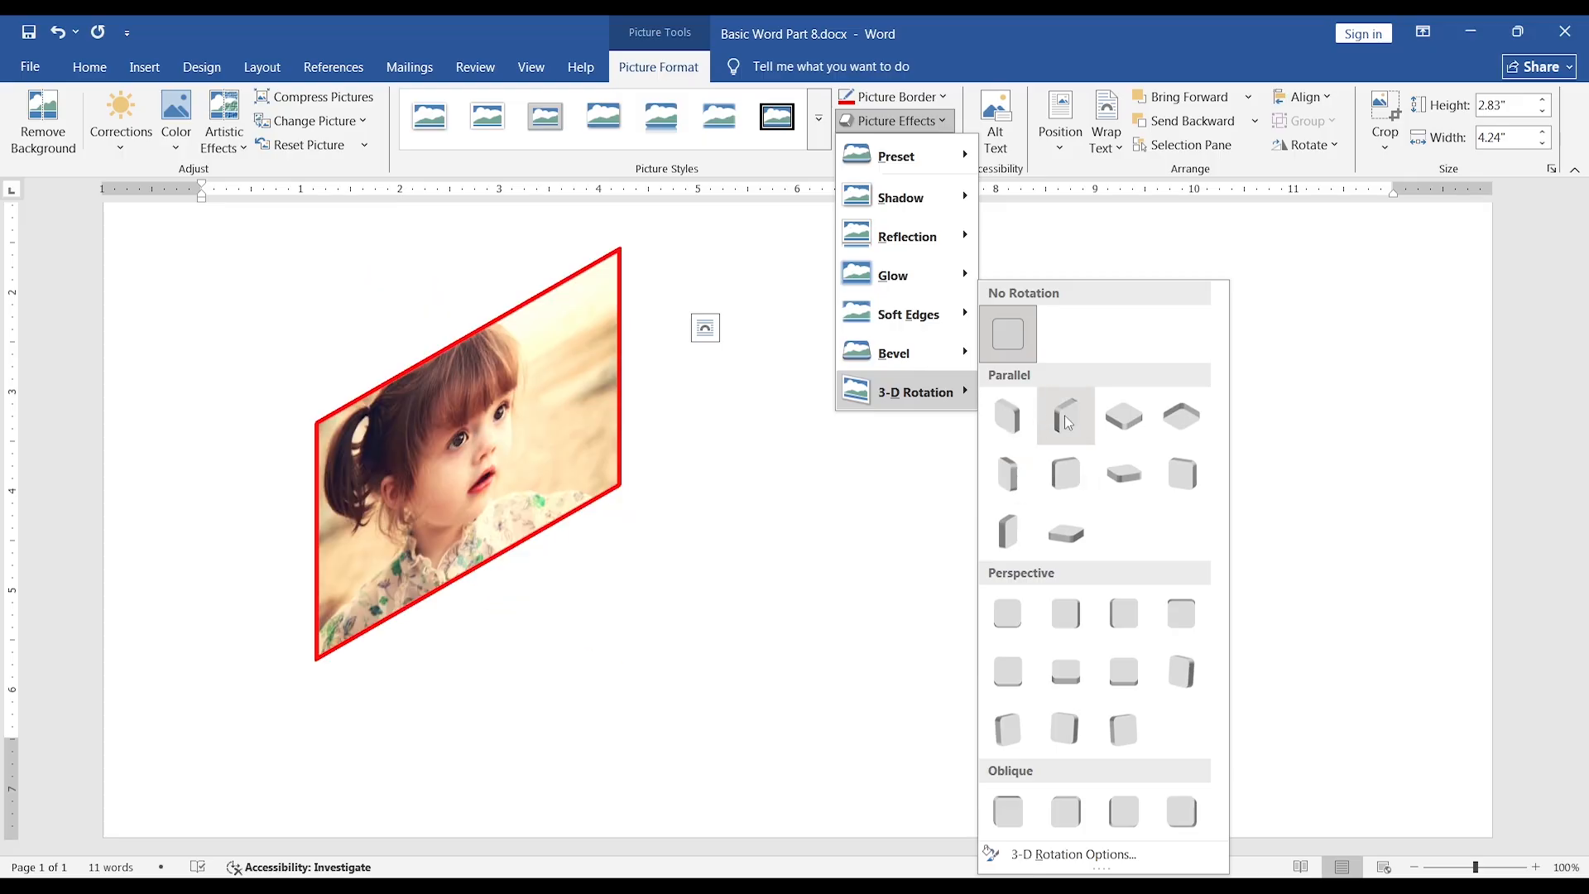
pyautogui.click(1012, 530)
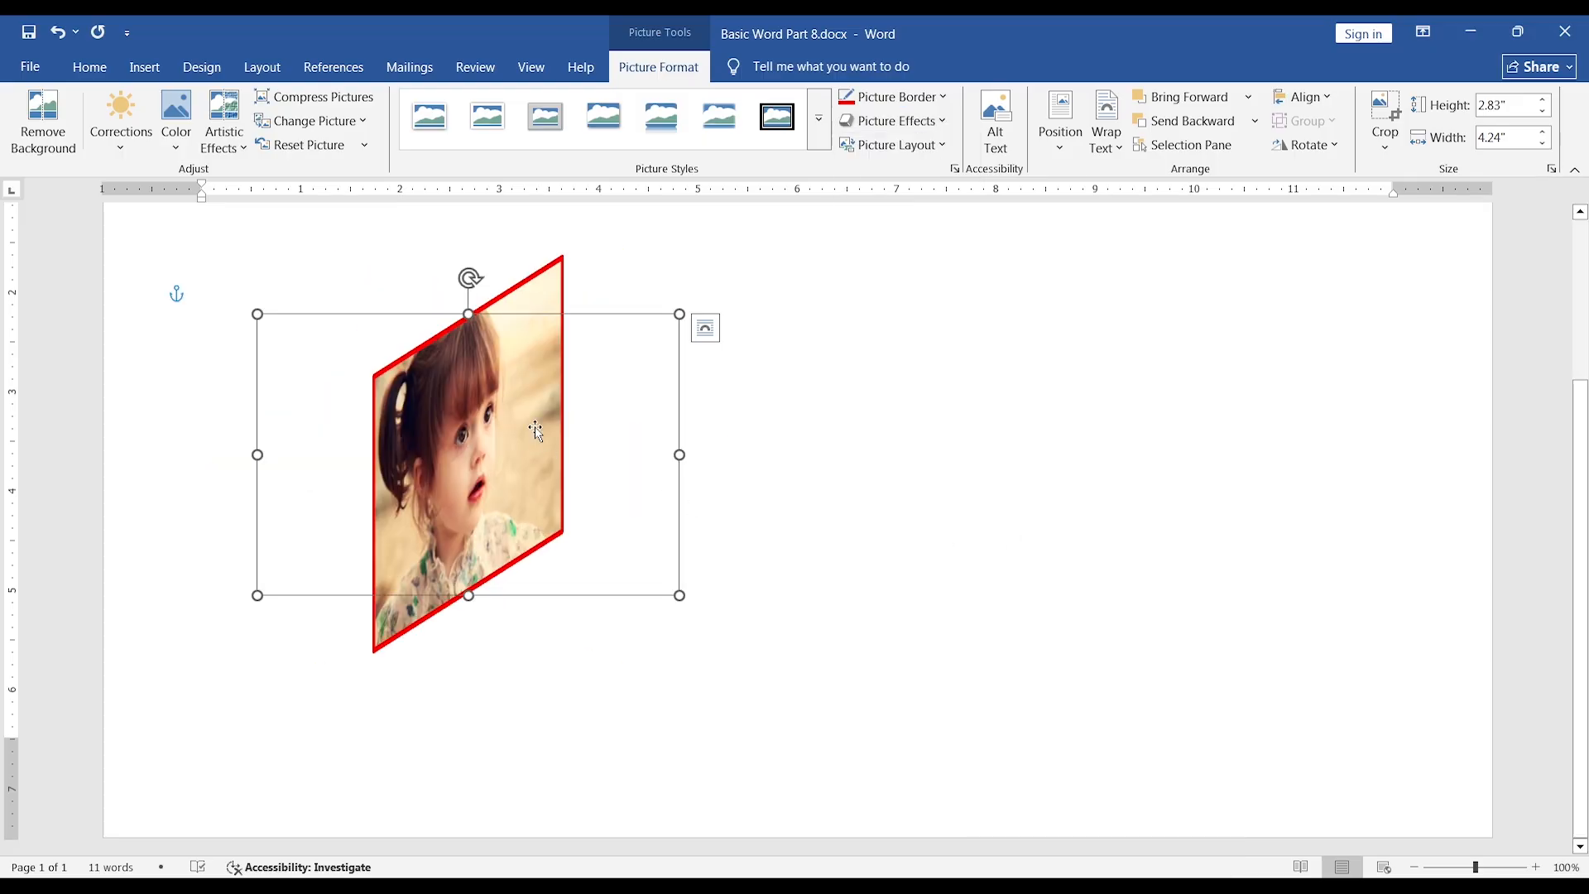
pyautogui.moveTo(535, 429)
pyautogui.mouseDown()
pyautogui.moveTo(555, 505)
pyautogui.moveTo(550, 438)
pyautogui.mouseUp()
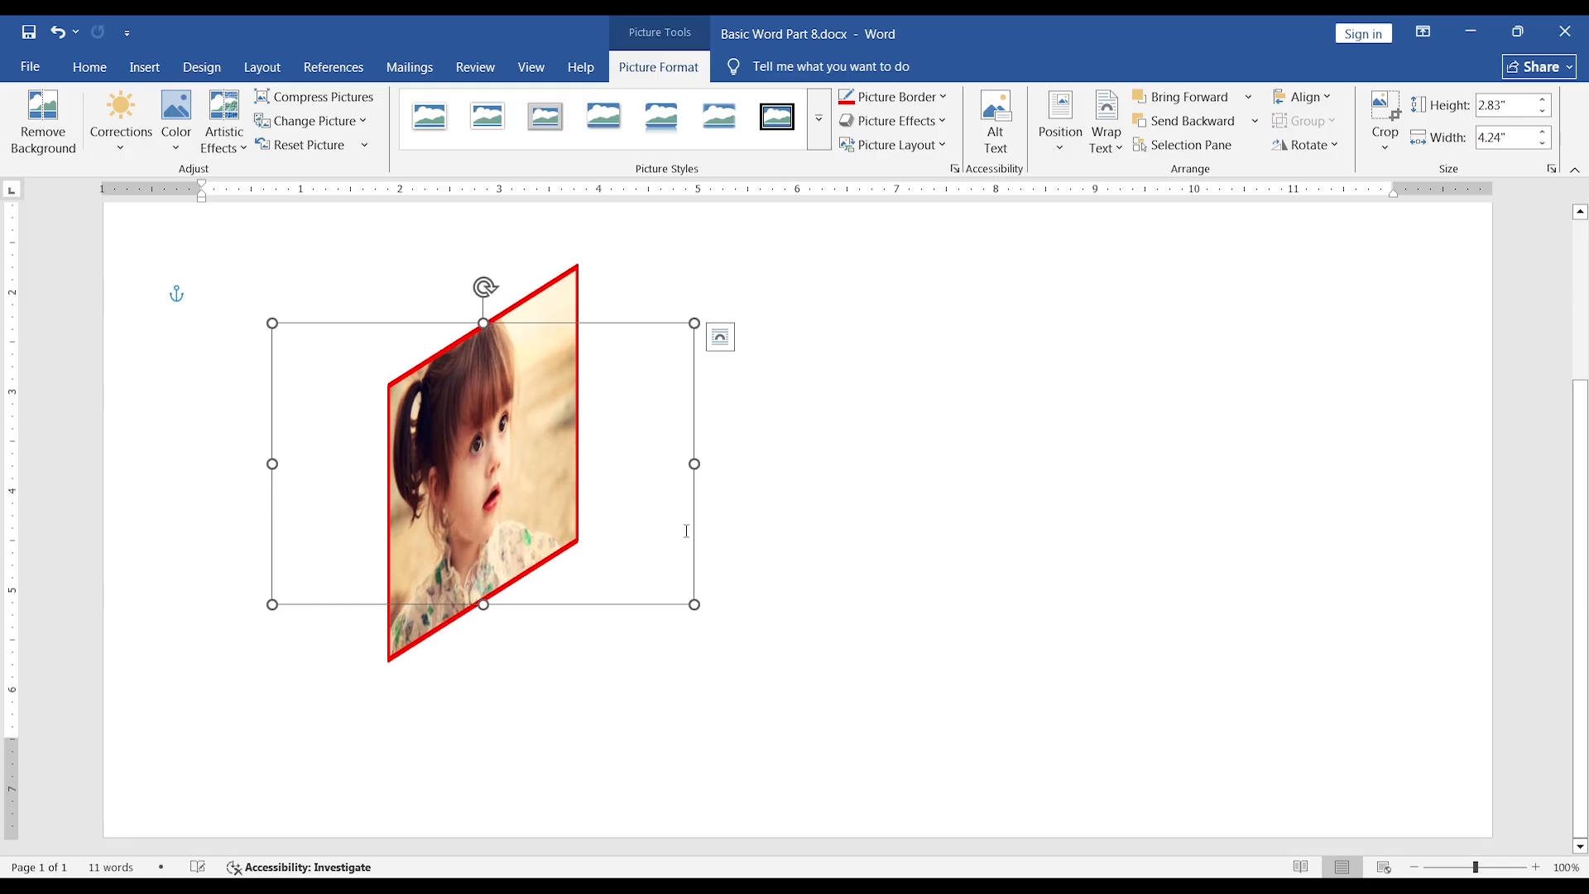
pyautogui.scroll(3, 686, 531)
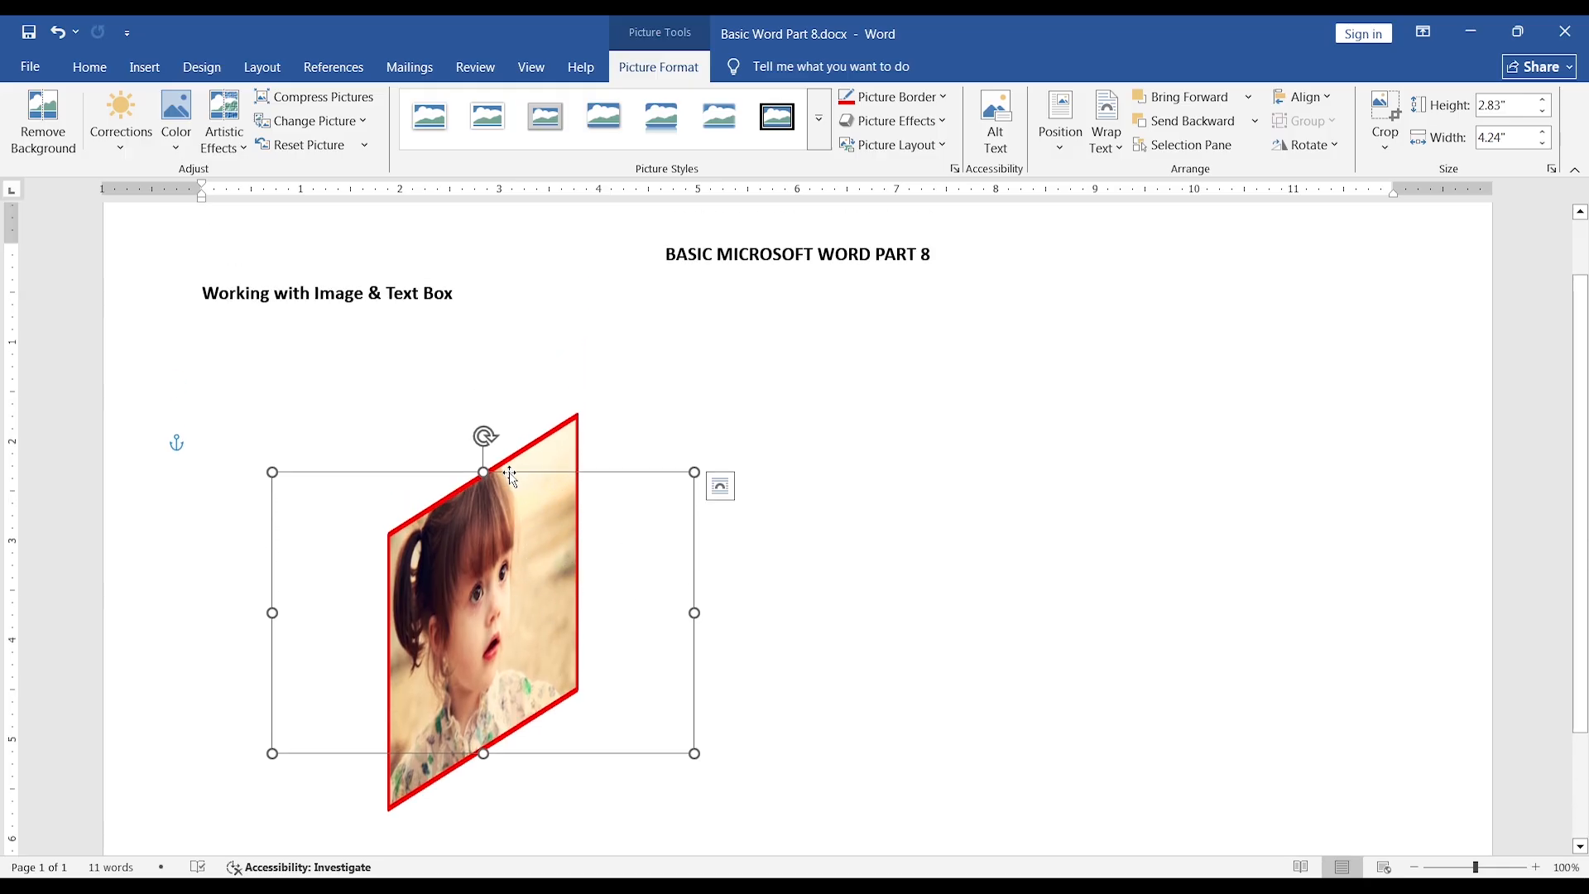
pyautogui.click(946, 122)
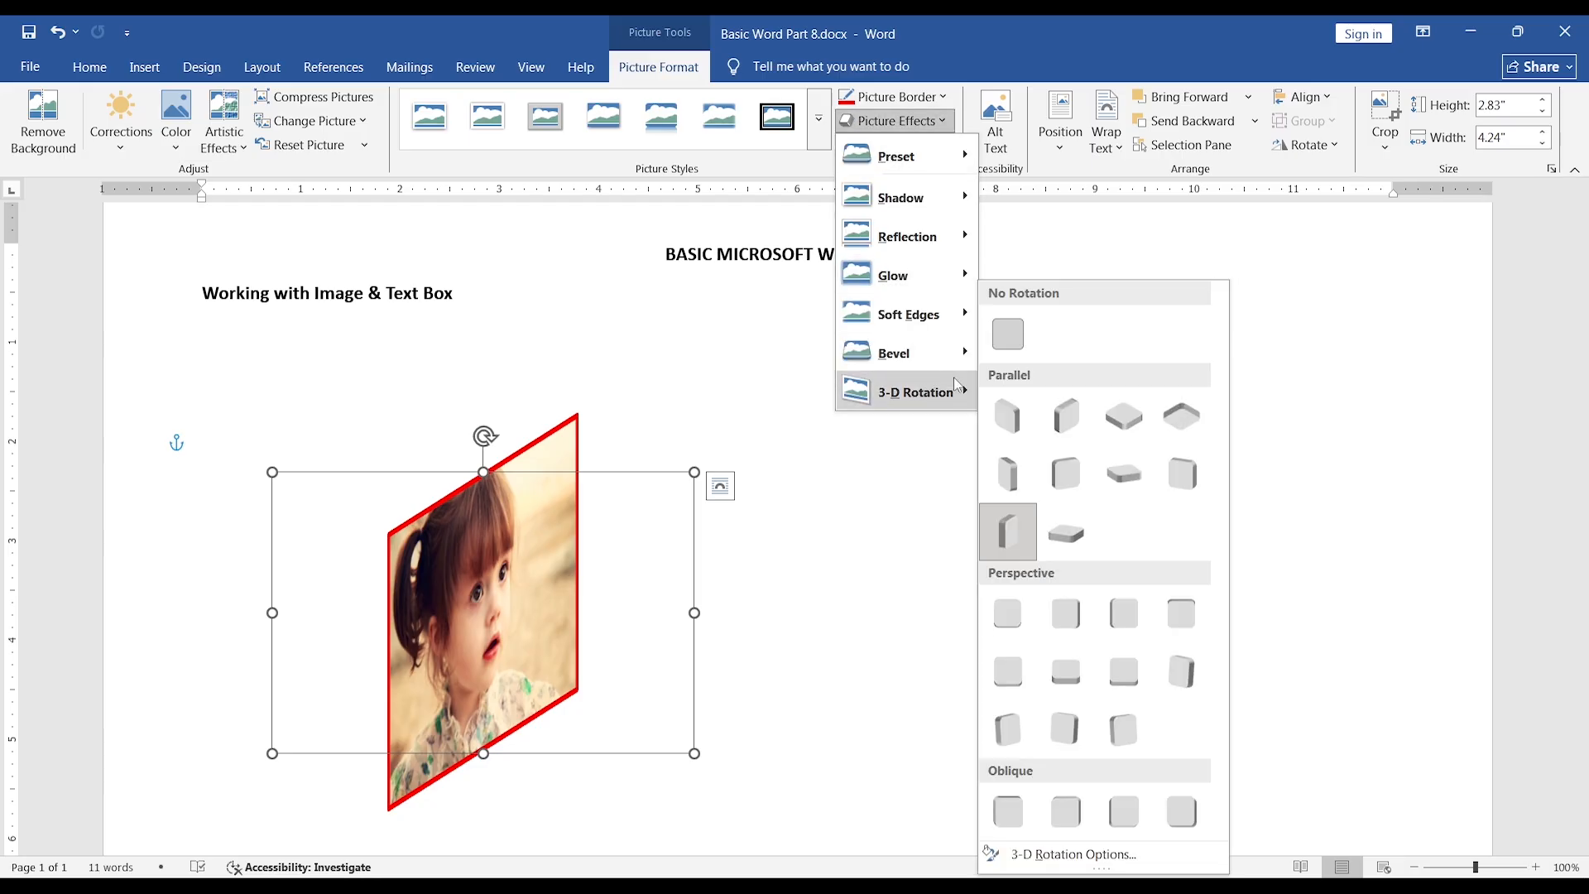
pyautogui.click(1006, 334)
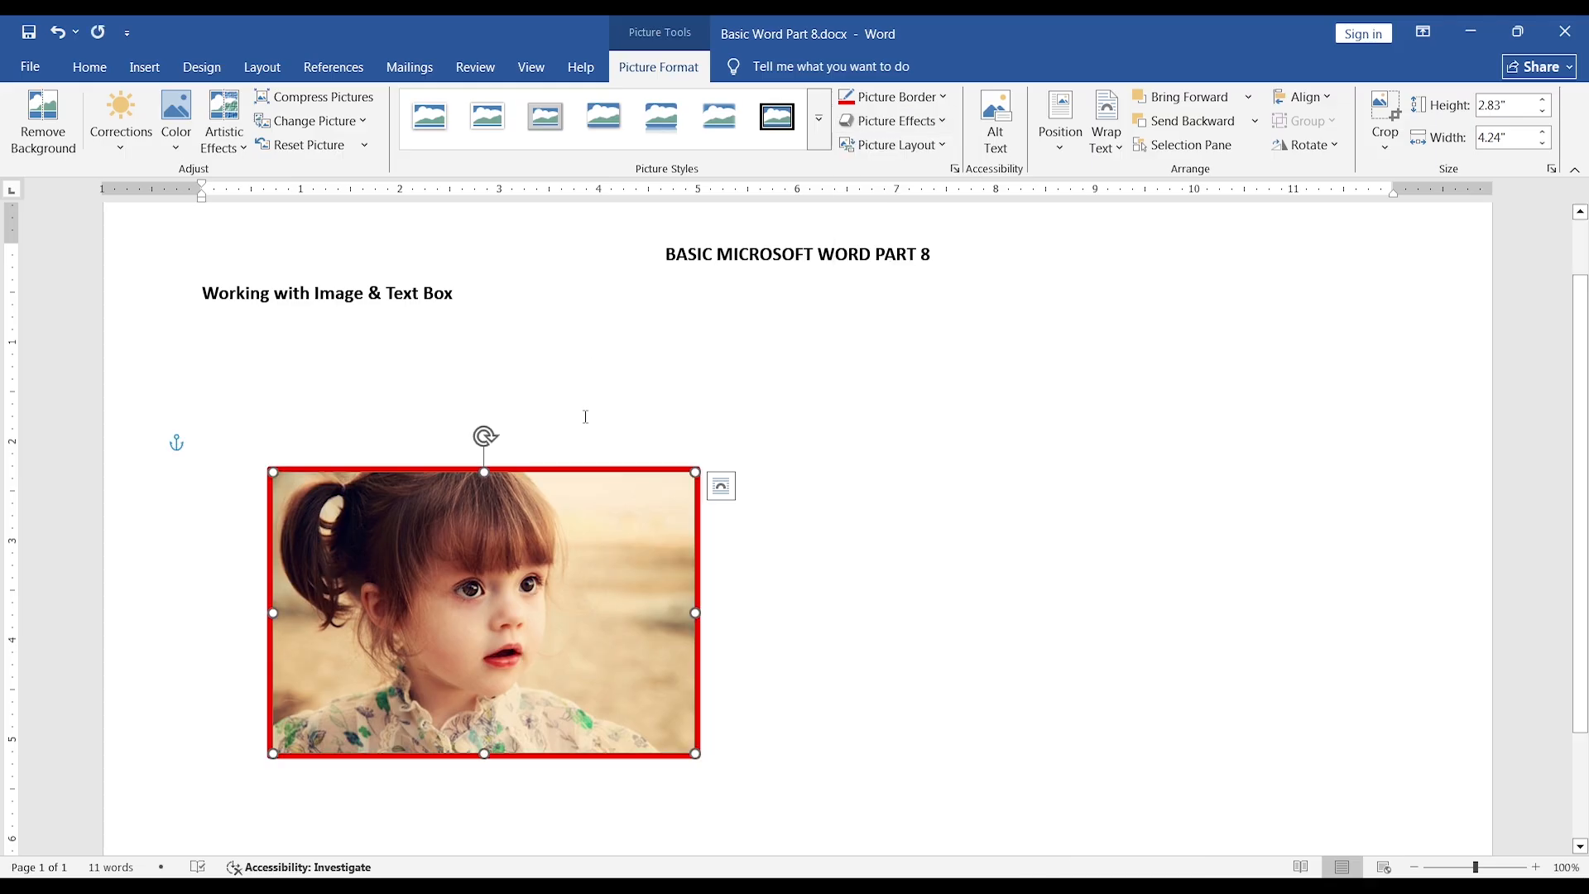
# Move the photo up to sit just below the "Working with Image & Text Box" heading, near the left margin, and deselect it.
pyautogui.moveTo(593, 539); pyautogui.dragTo(535, 428)
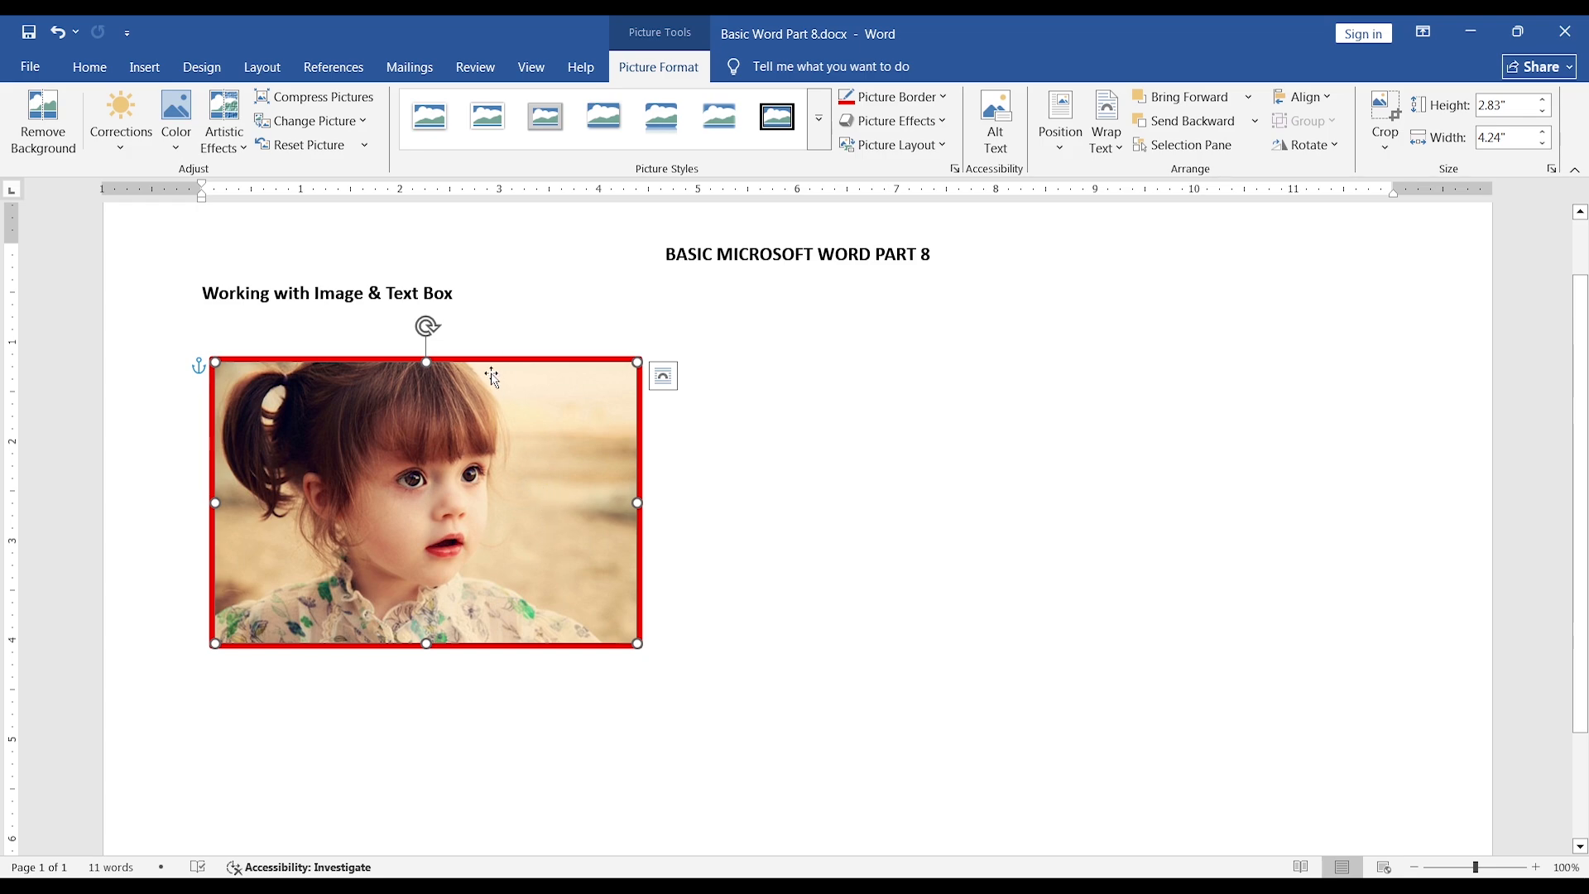
pyautogui.click(475, 296)
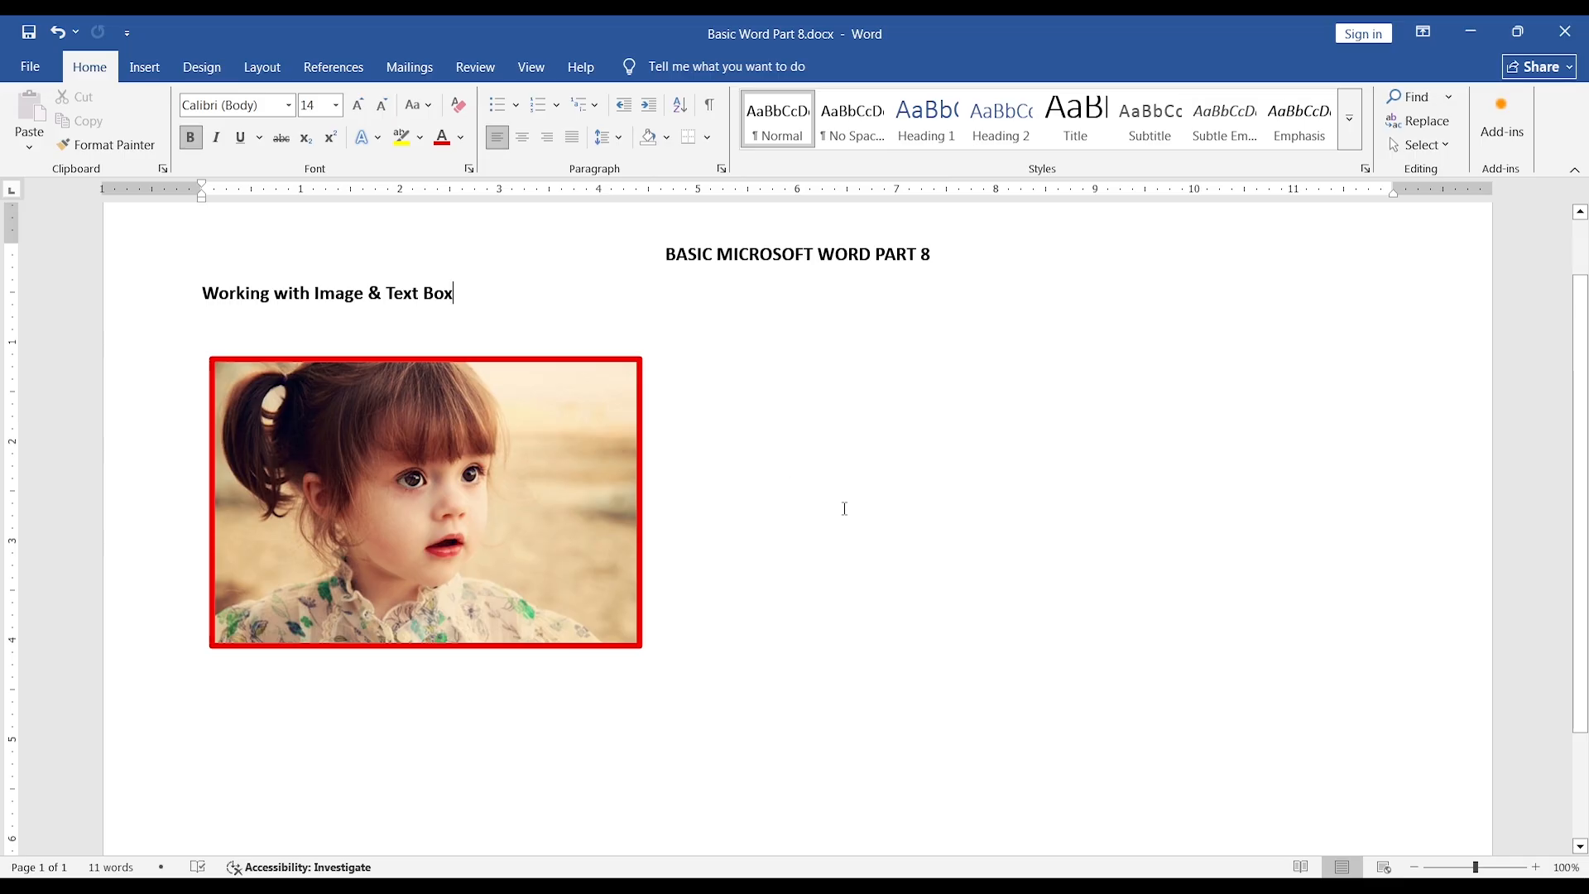
# Draw a text box about 2.35" high and 5.26" wide on the right side of the photo, level with its upper edge.
pyautogui.click(145, 72)
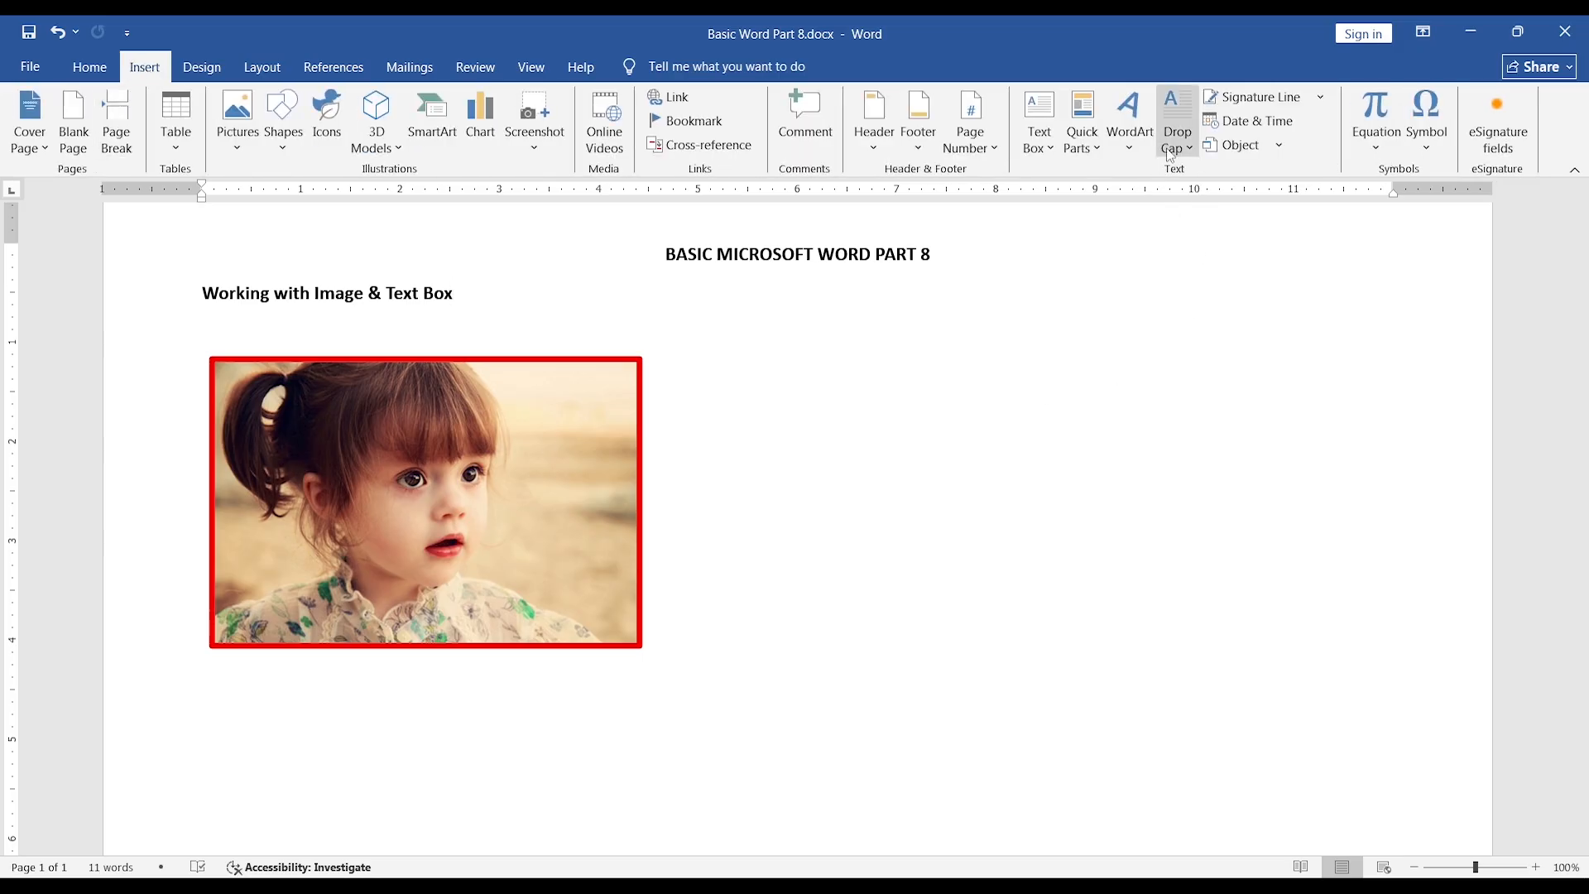
pyautogui.click(1051, 146)
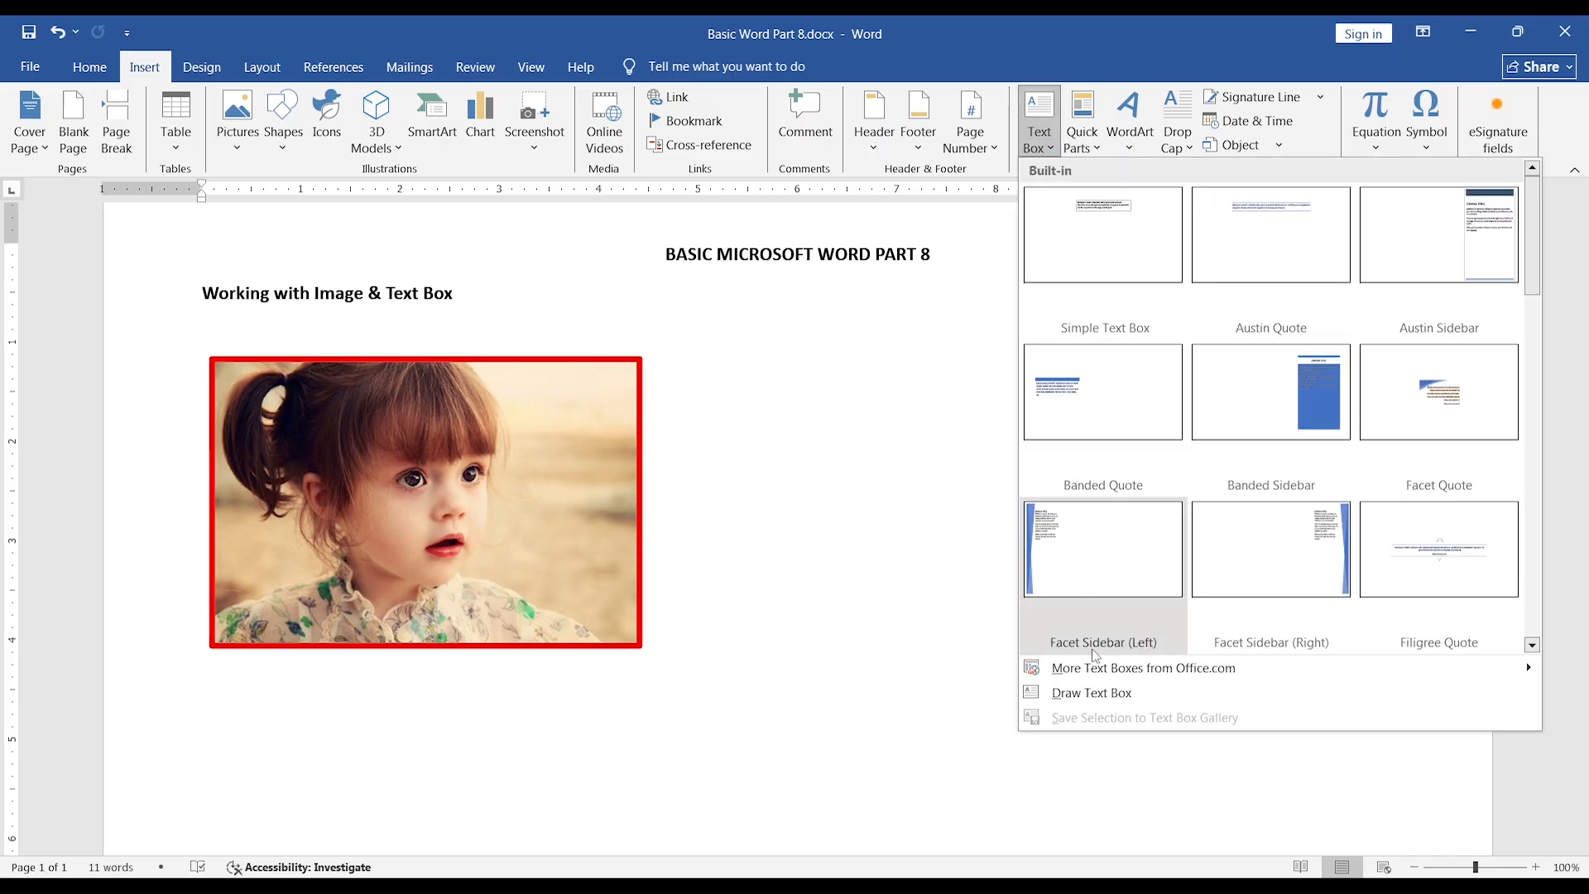
pyautogui.click(1093, 693)
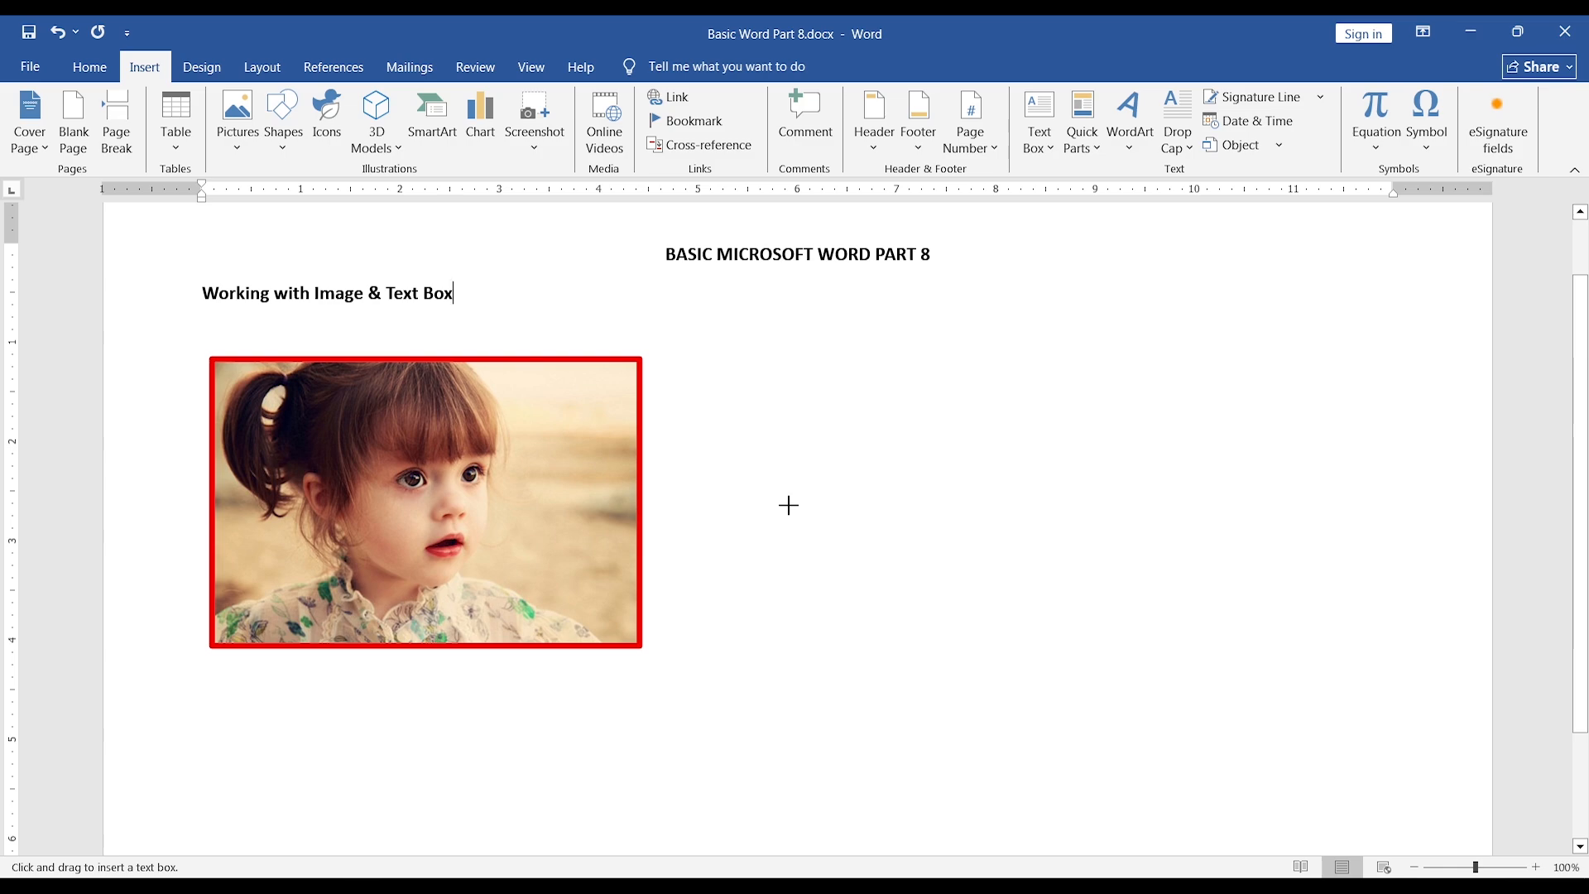
pyautogui.moveTo(685, 362); pyautogui.dragTo(1206, 595)
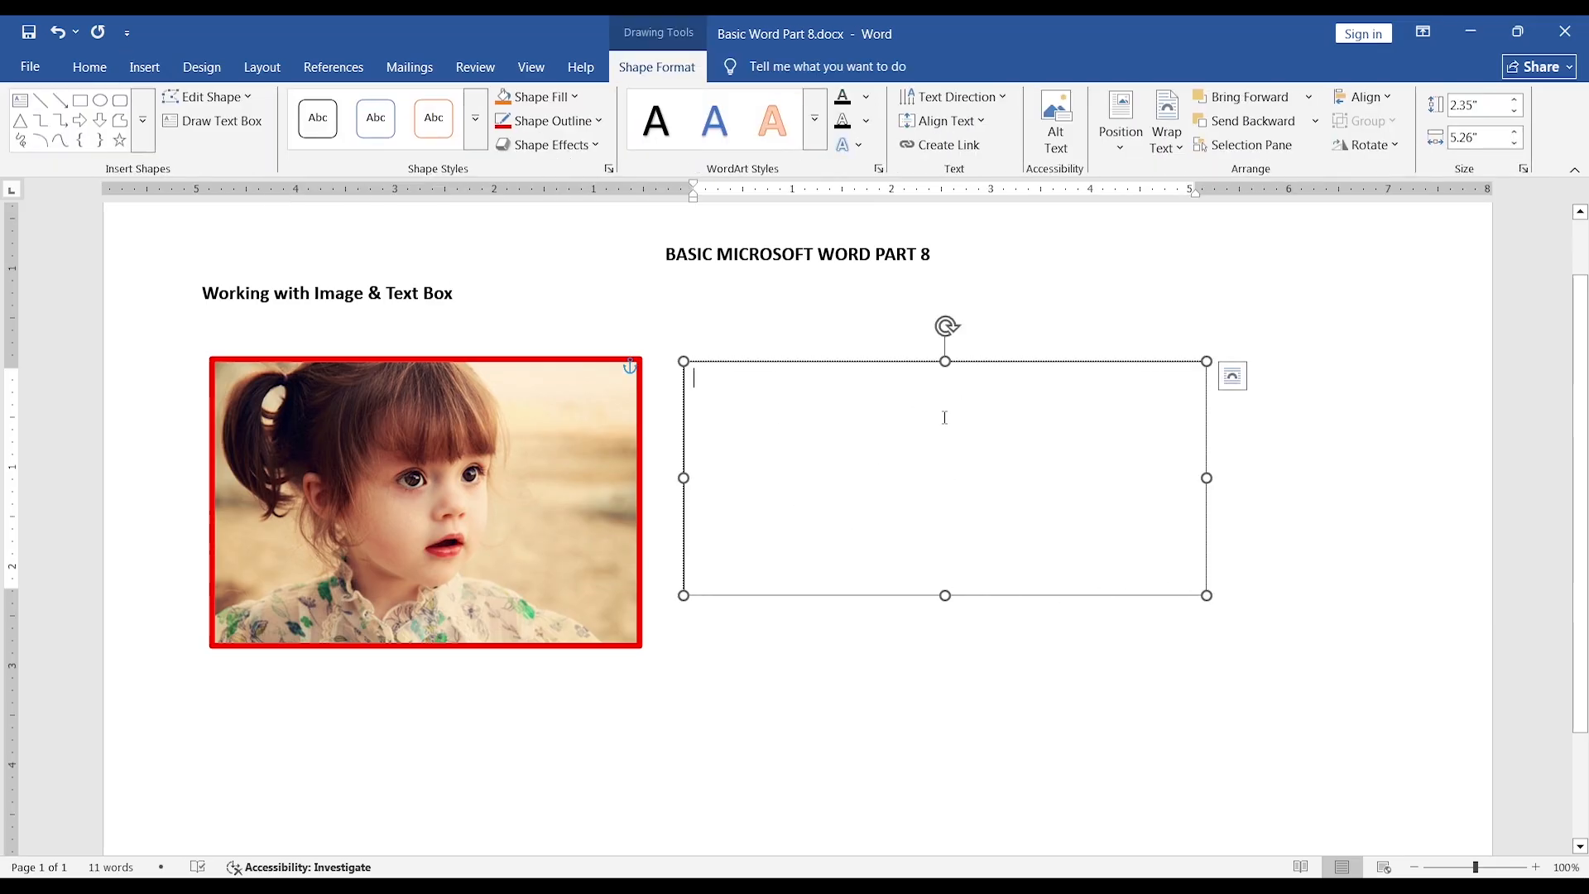
# Fill the text box with one four-sentence paragraph of =rand() sample text and shrink it to about 1.83" high by 5.06" wide.
pyautogui.write('=rand')
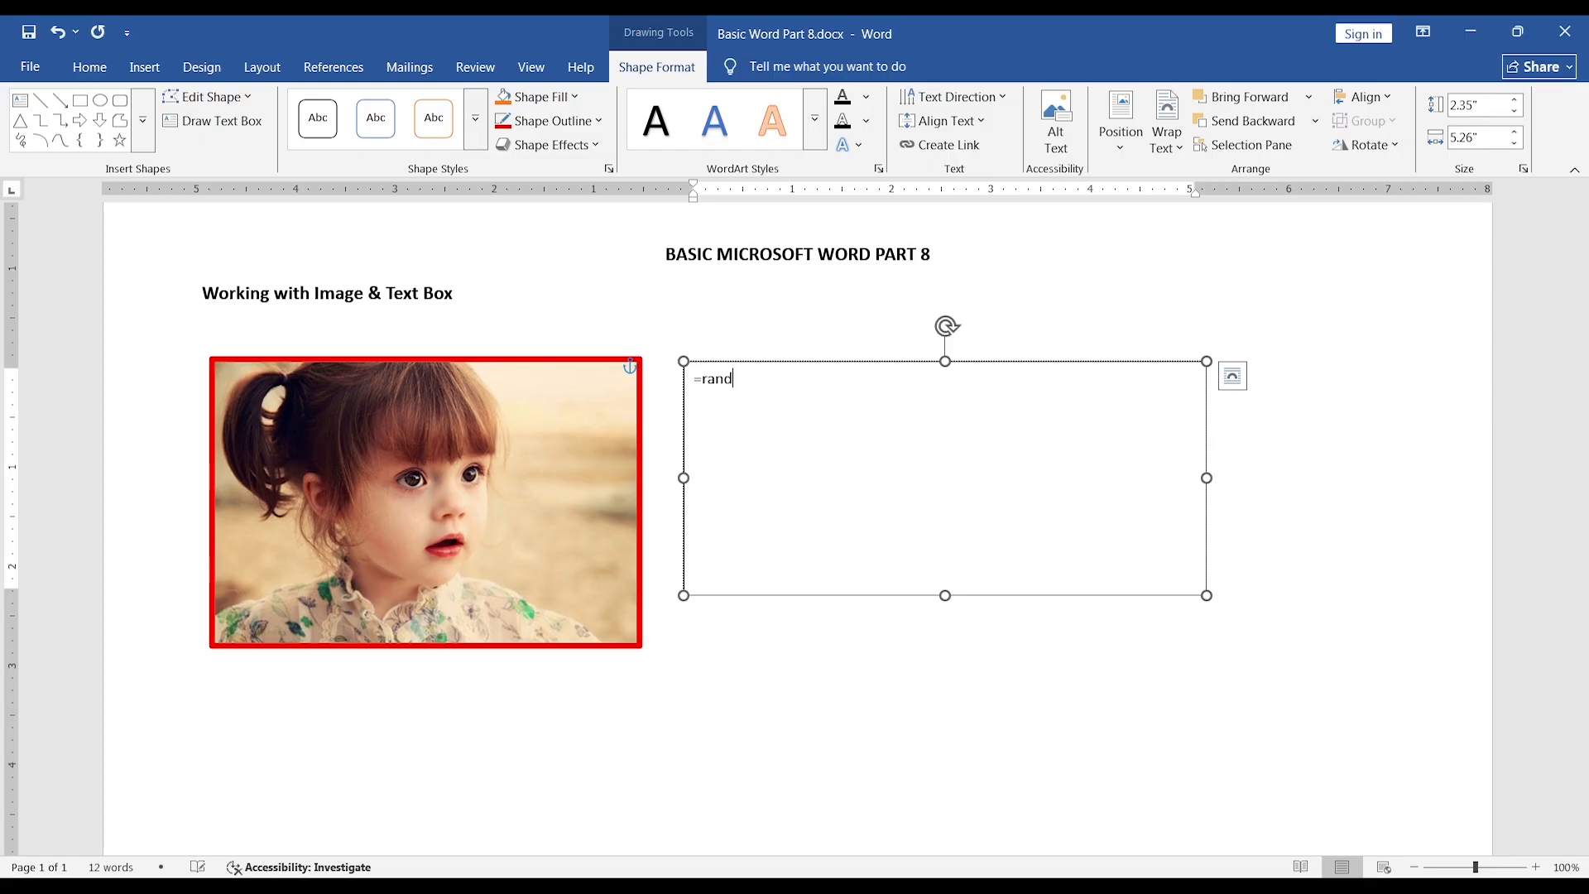
pyautogui.write('(1,')
pyautogui.write(')')
pyautogui.press('Return')
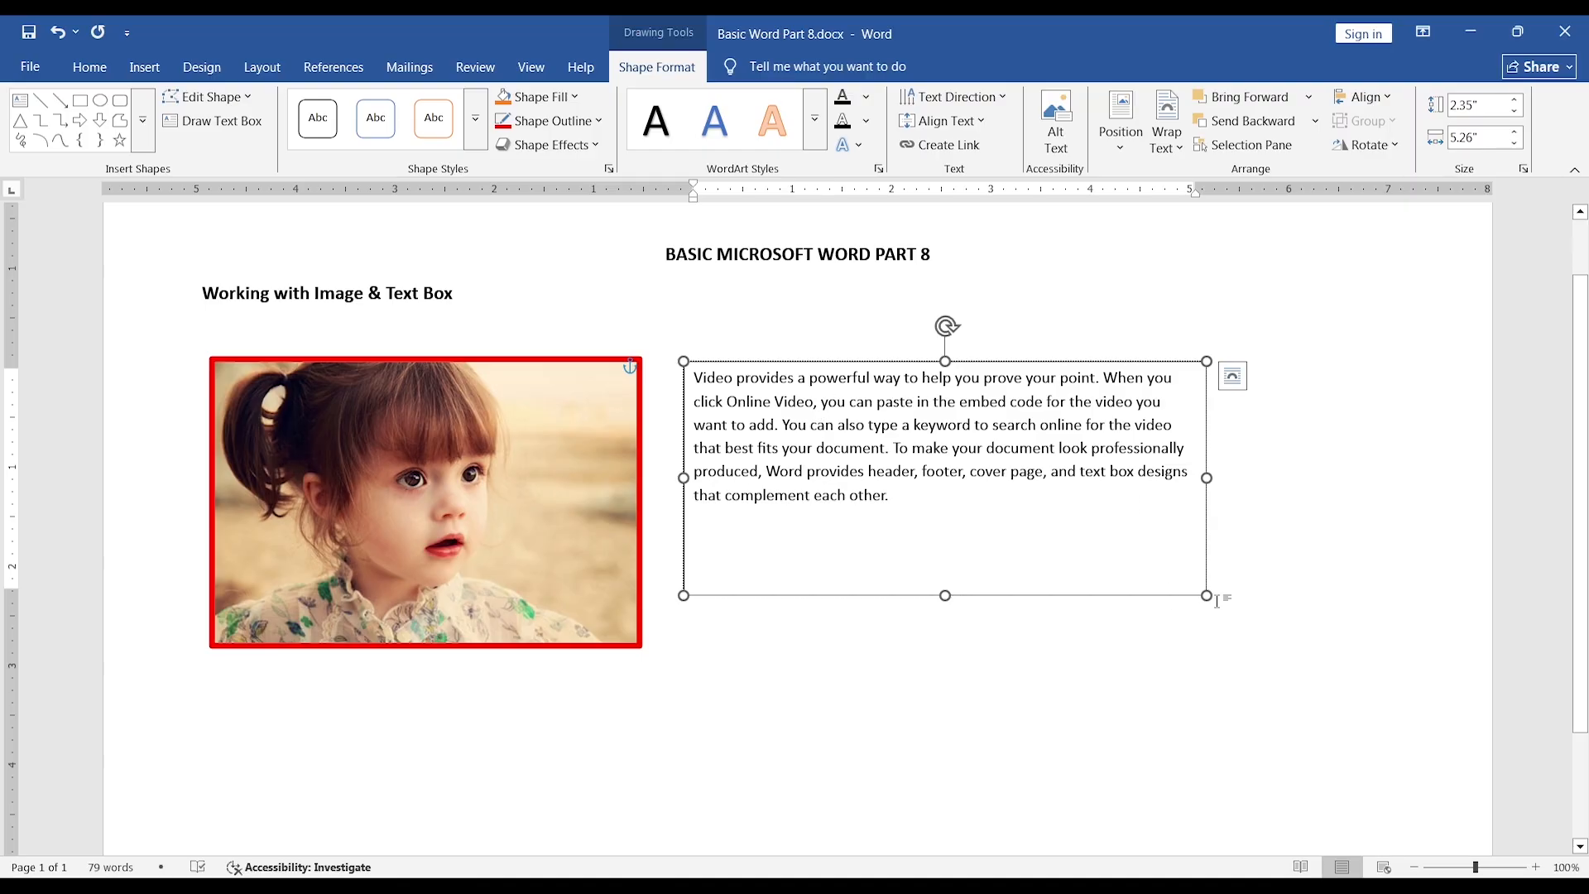
pyautogui.moveTo(1206, 595); pyautogui.dragTo(1187, 543)
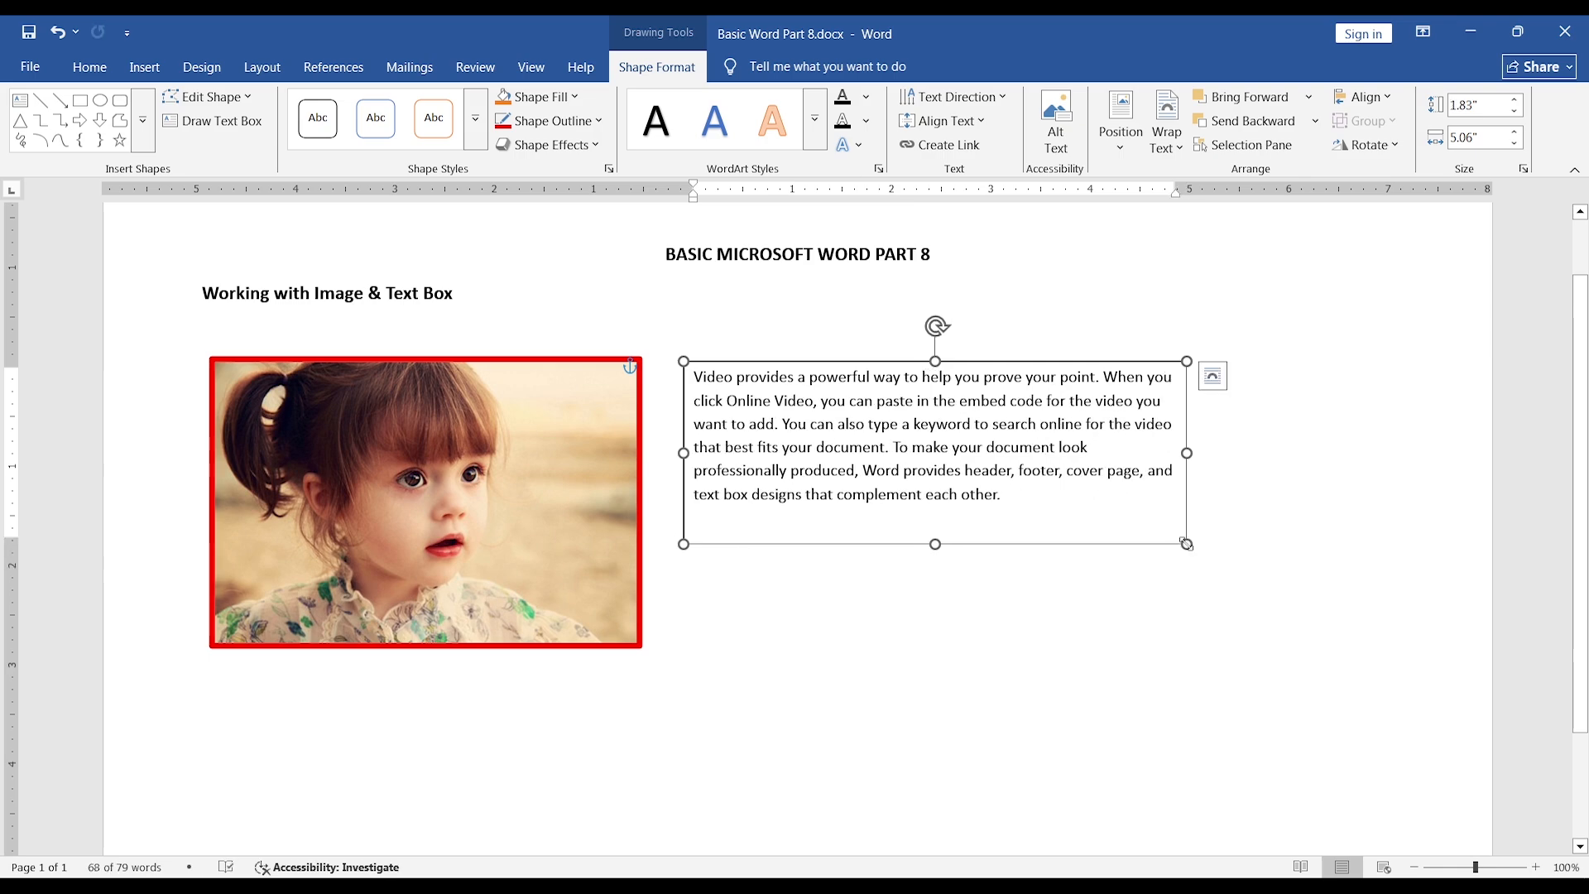
pyautogui.click(950, 258)
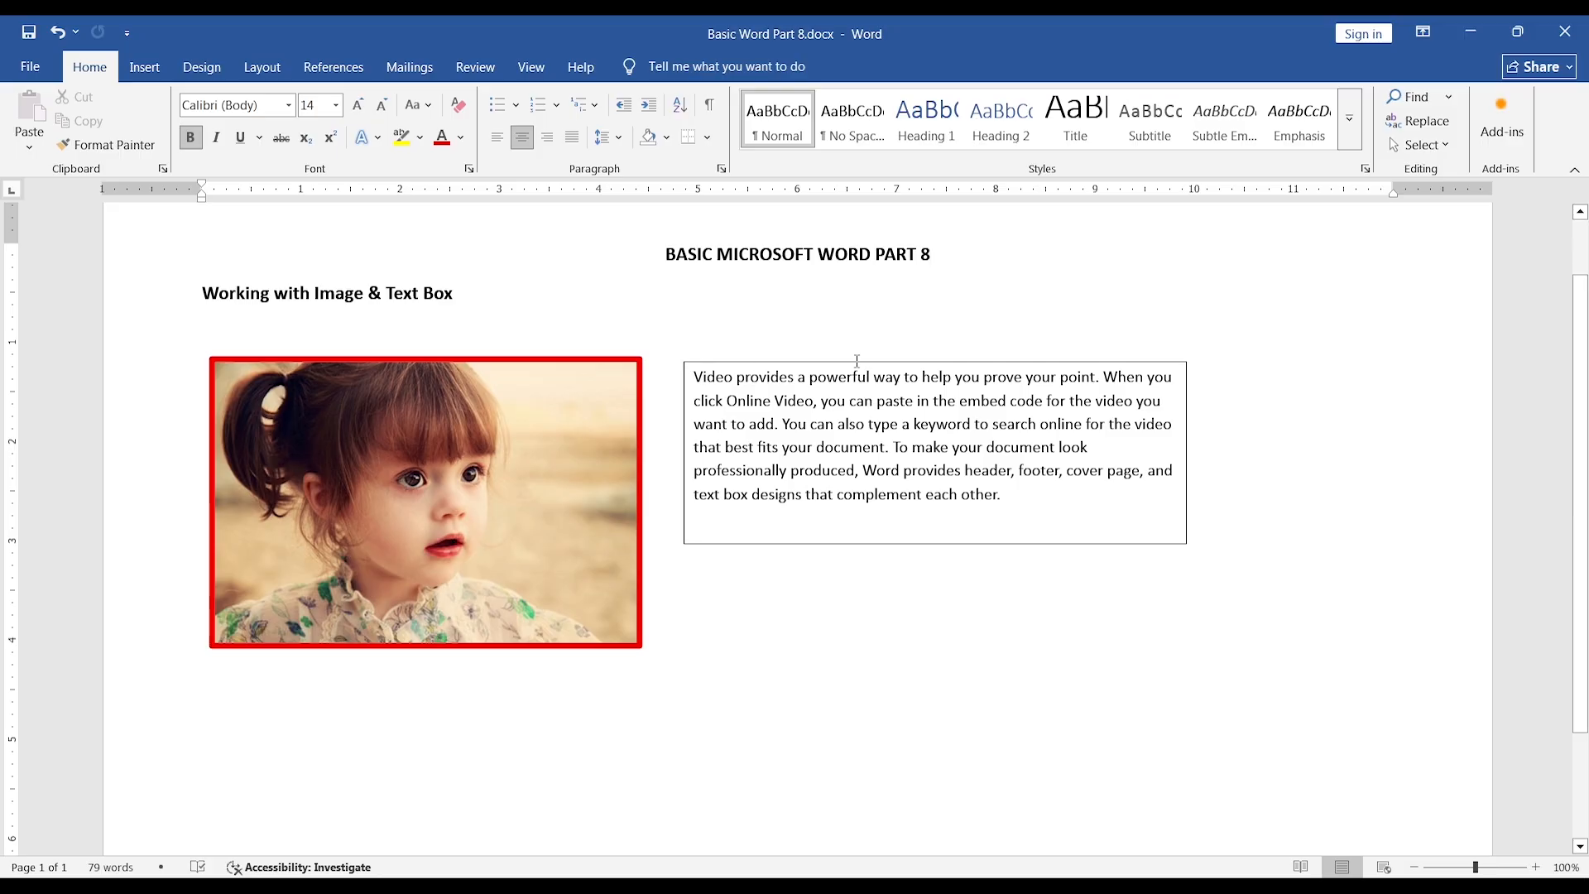
# Set the text box's shape outline to No Outline and deselect the box.
pyautogui.click(1015, 497)
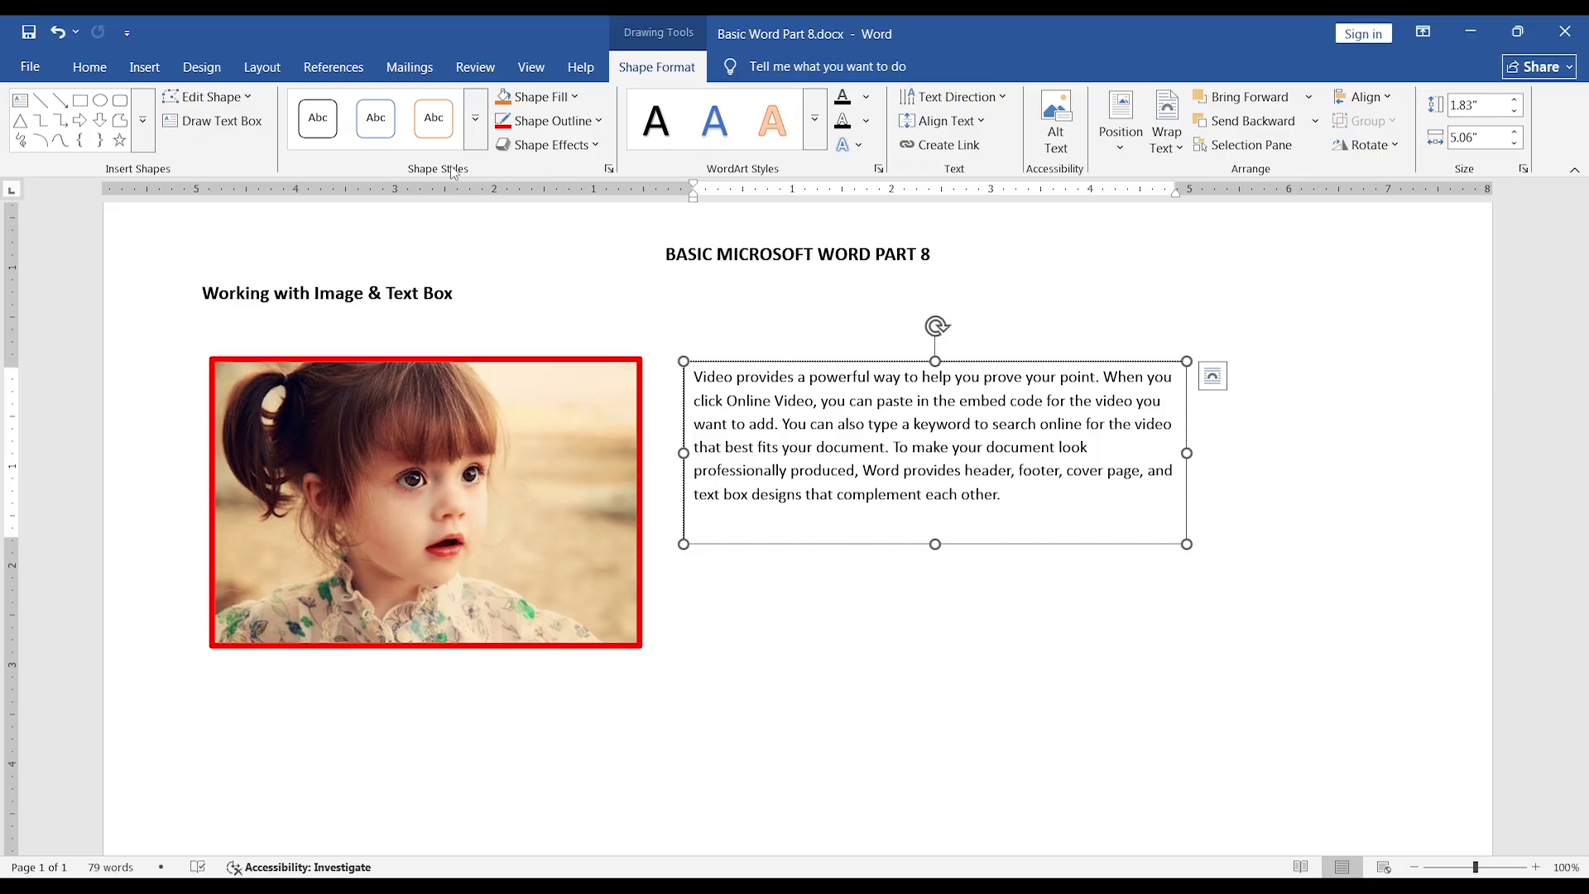
pyautogui.click(599, 122)
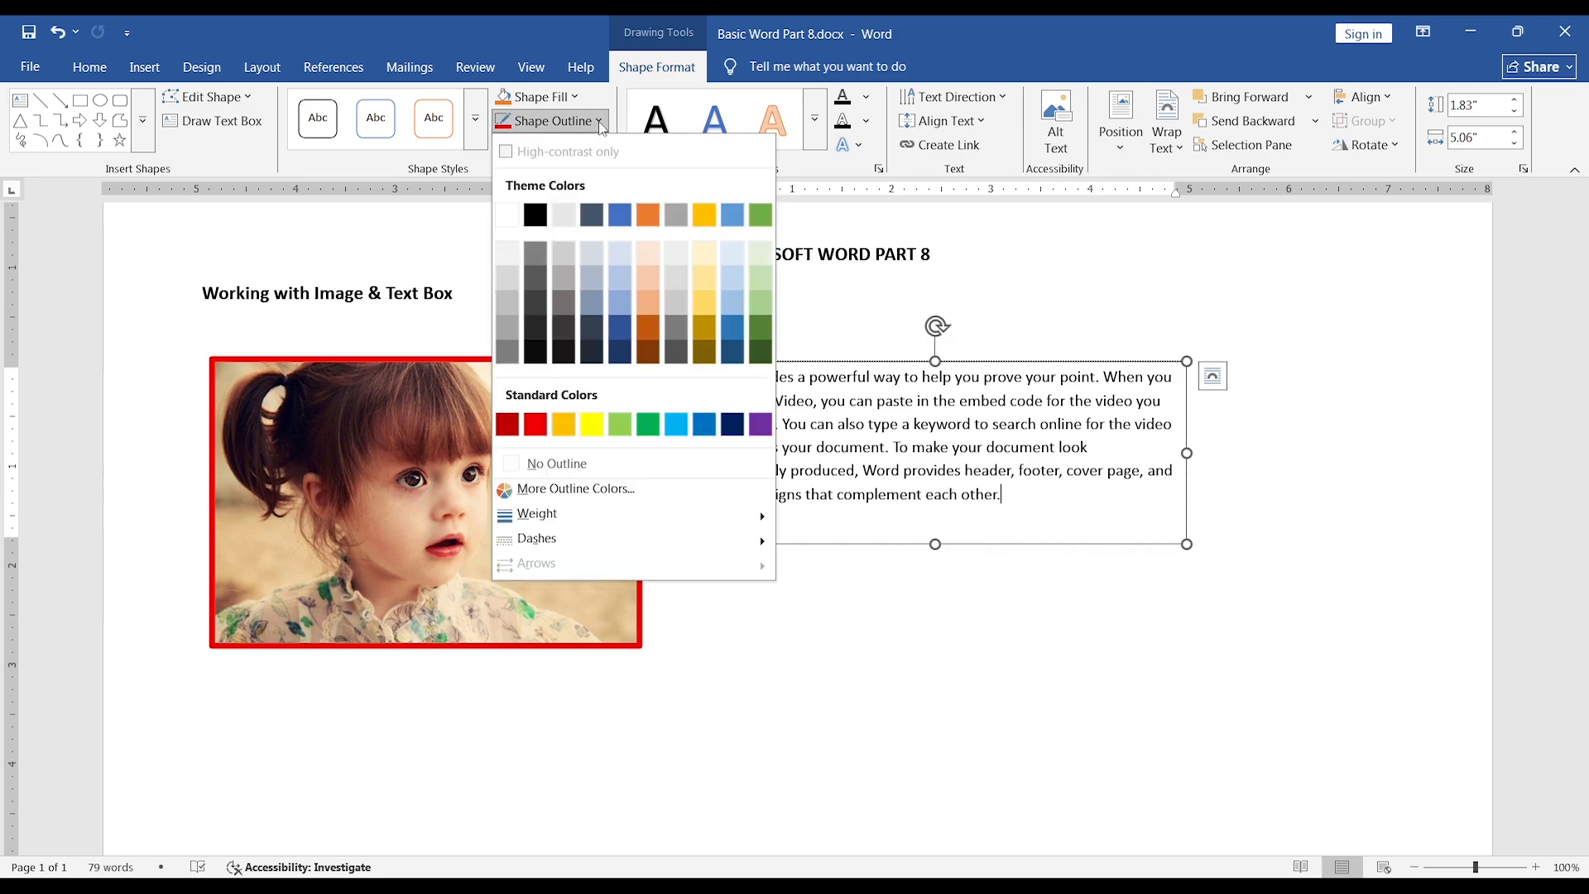
pyautogui.click(608, 463)
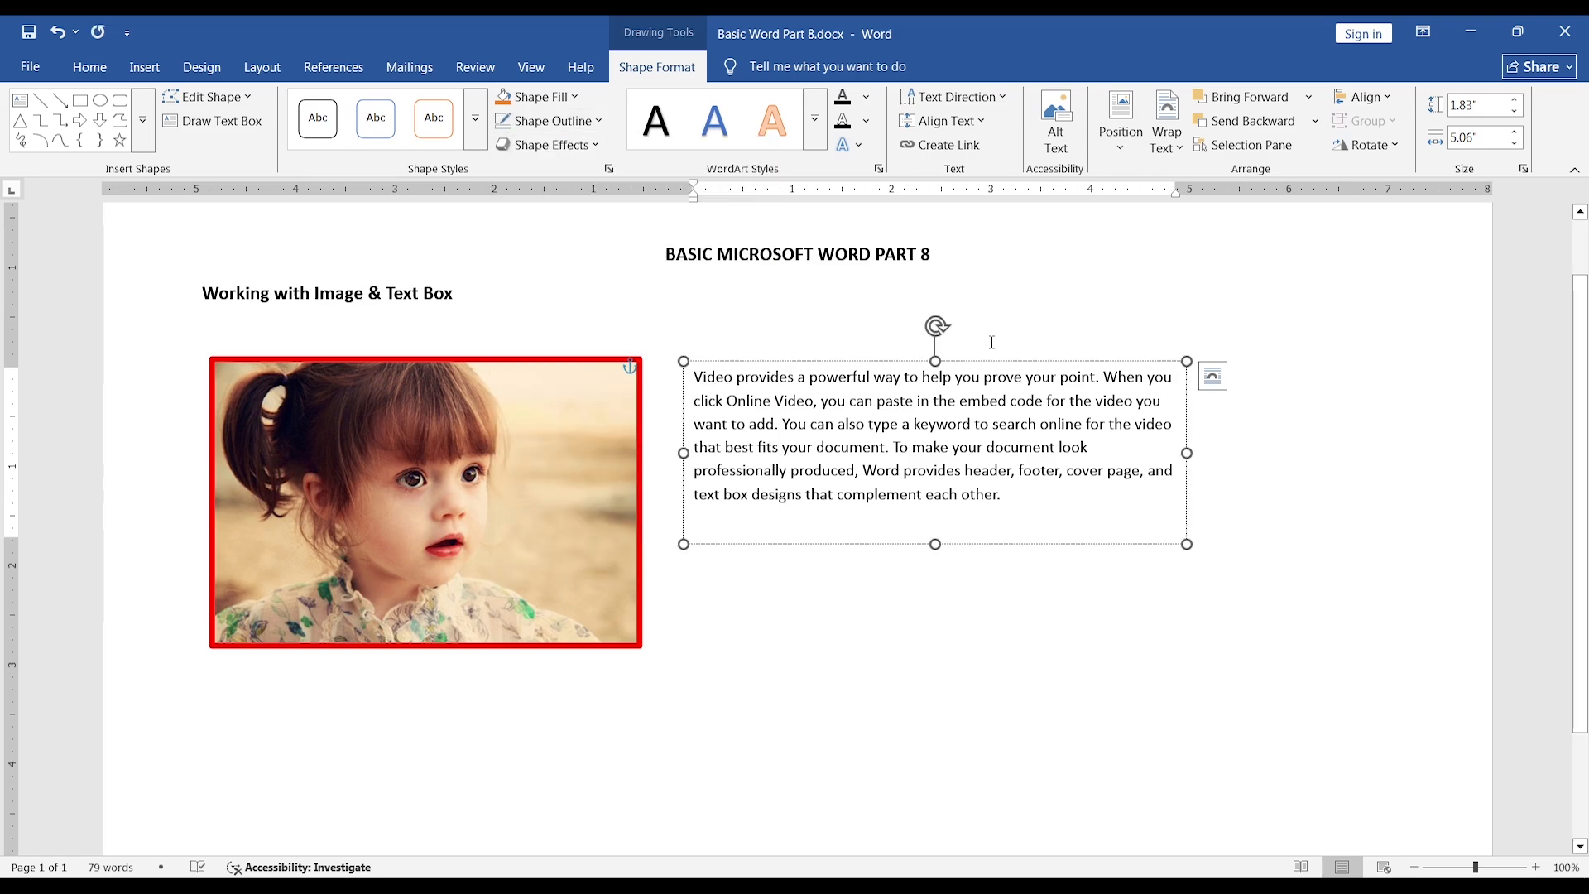
pyautogui.click(985, 267)
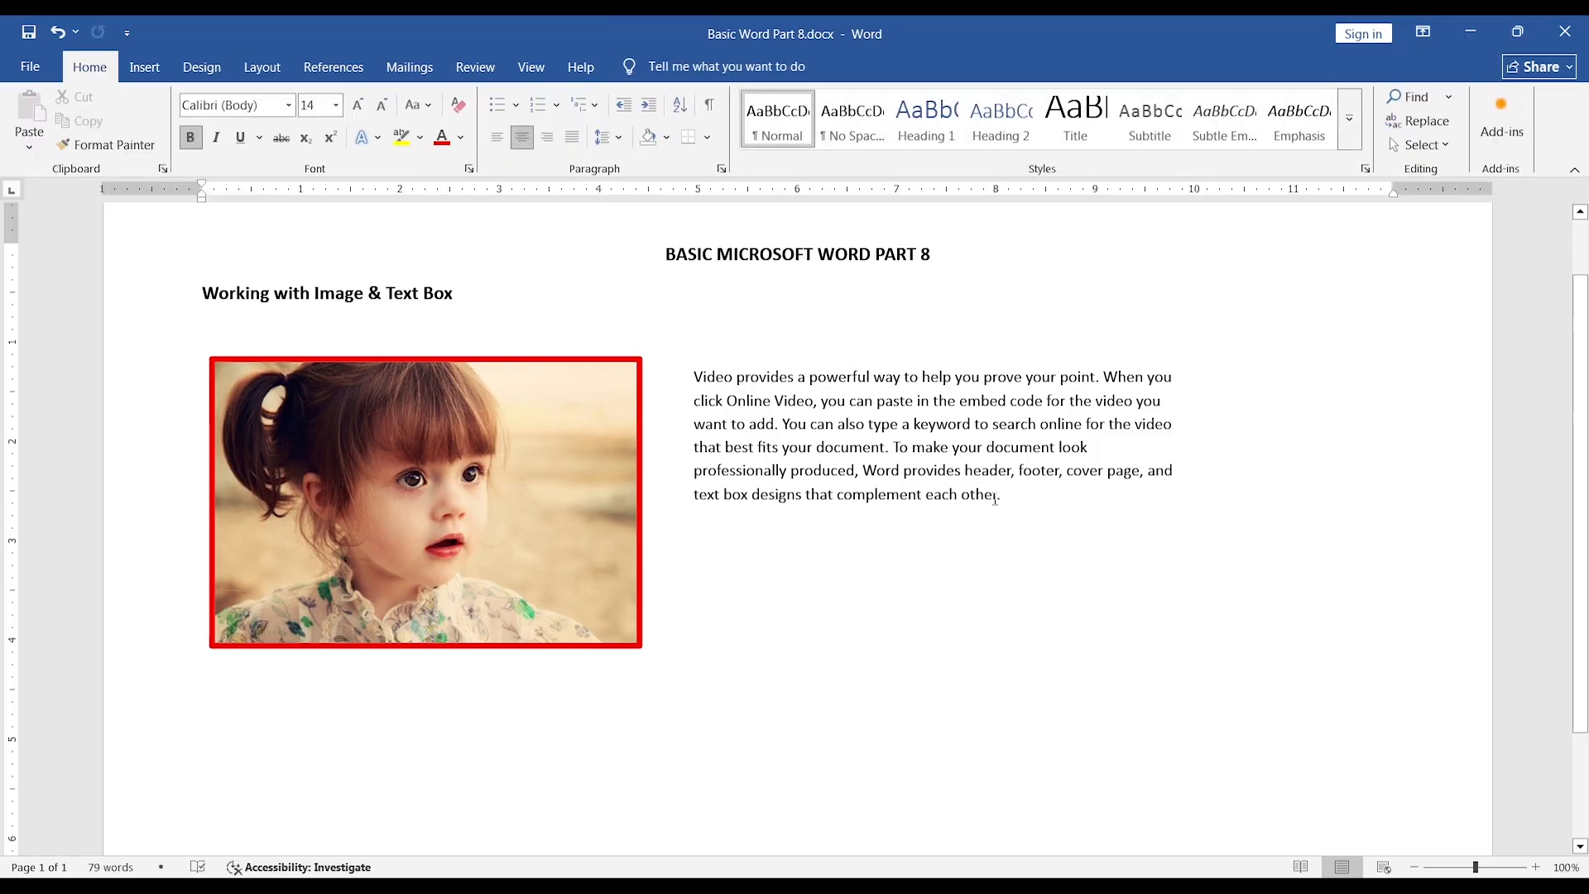
# Give the text box a light blue shape outline from the standard colors and deselect it.
pyautogui.click(957, 460)
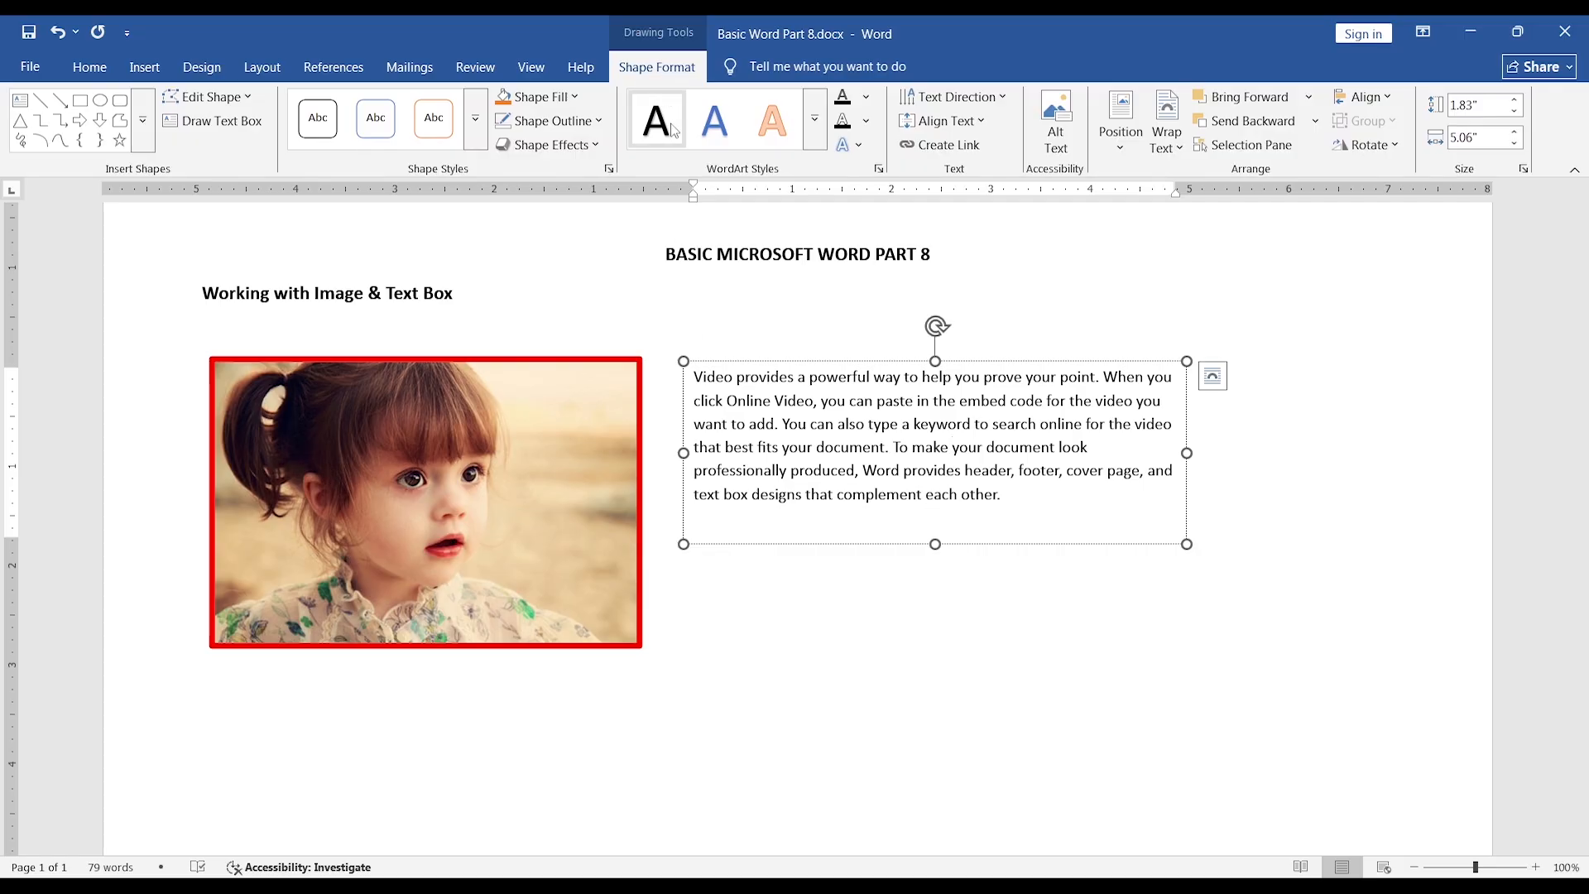
pyautogui.click(599, 122)
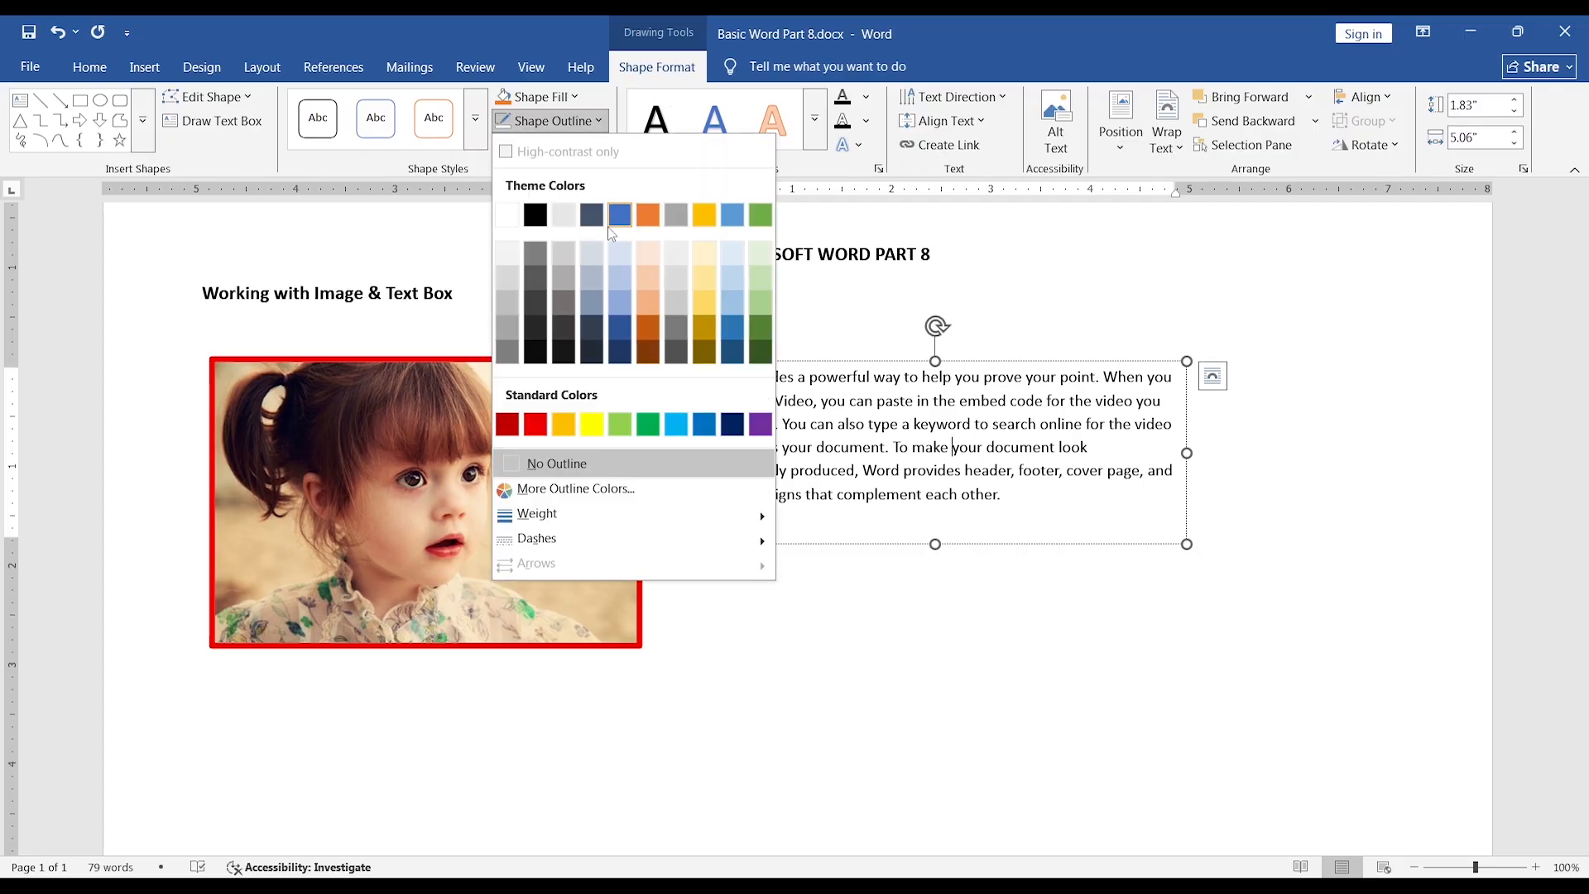
pyautogui.click(678, 430)
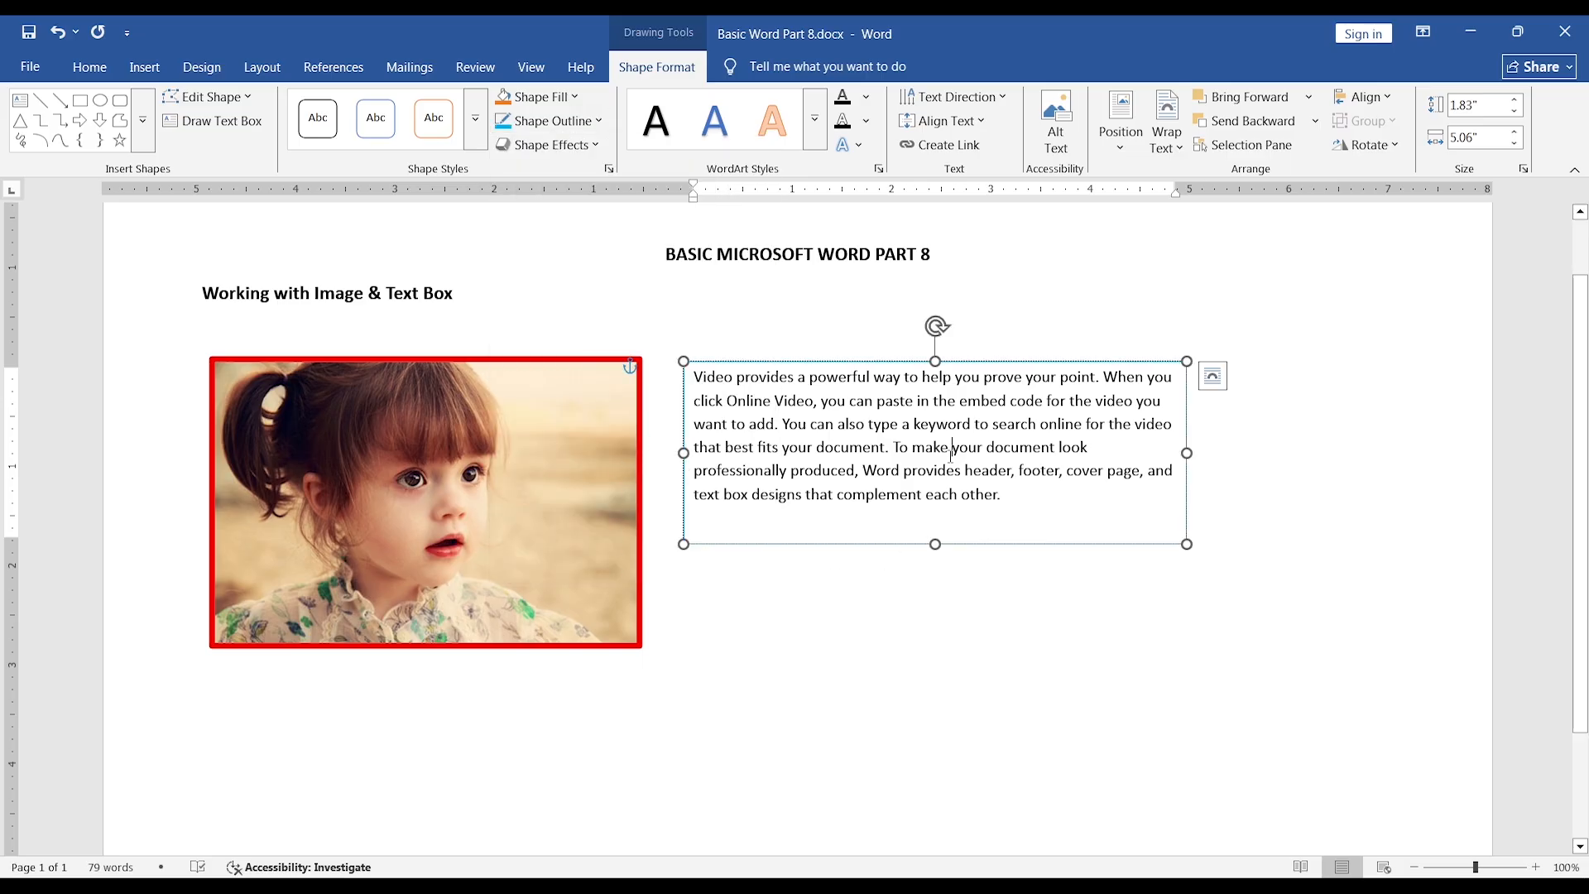
pyautogui.click(978, 259)
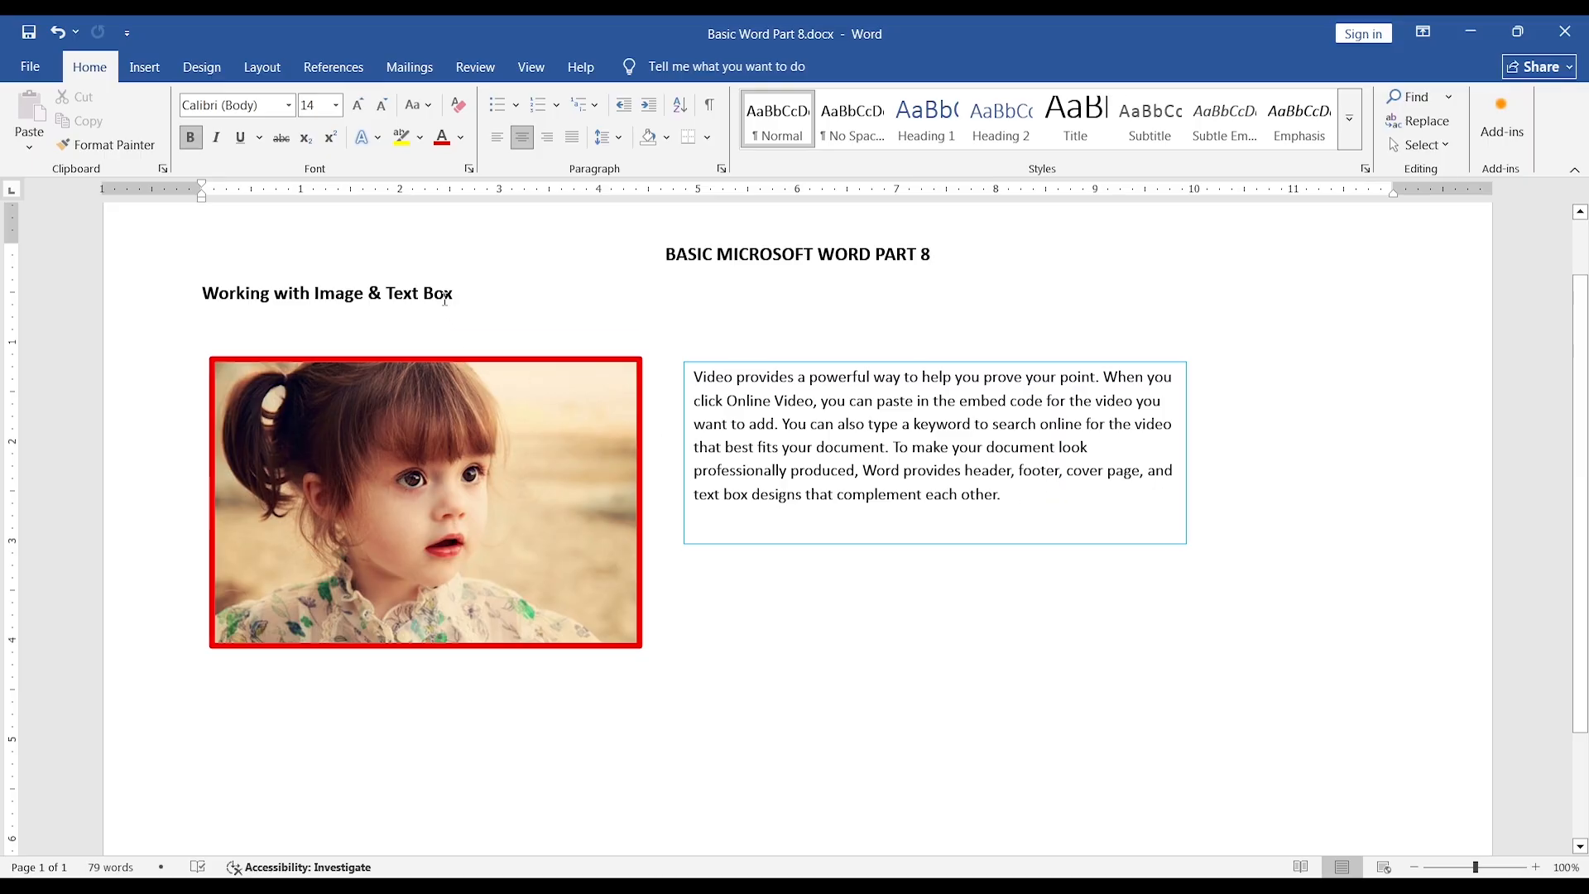
pyautogui.scroll(-2, 771, 494)
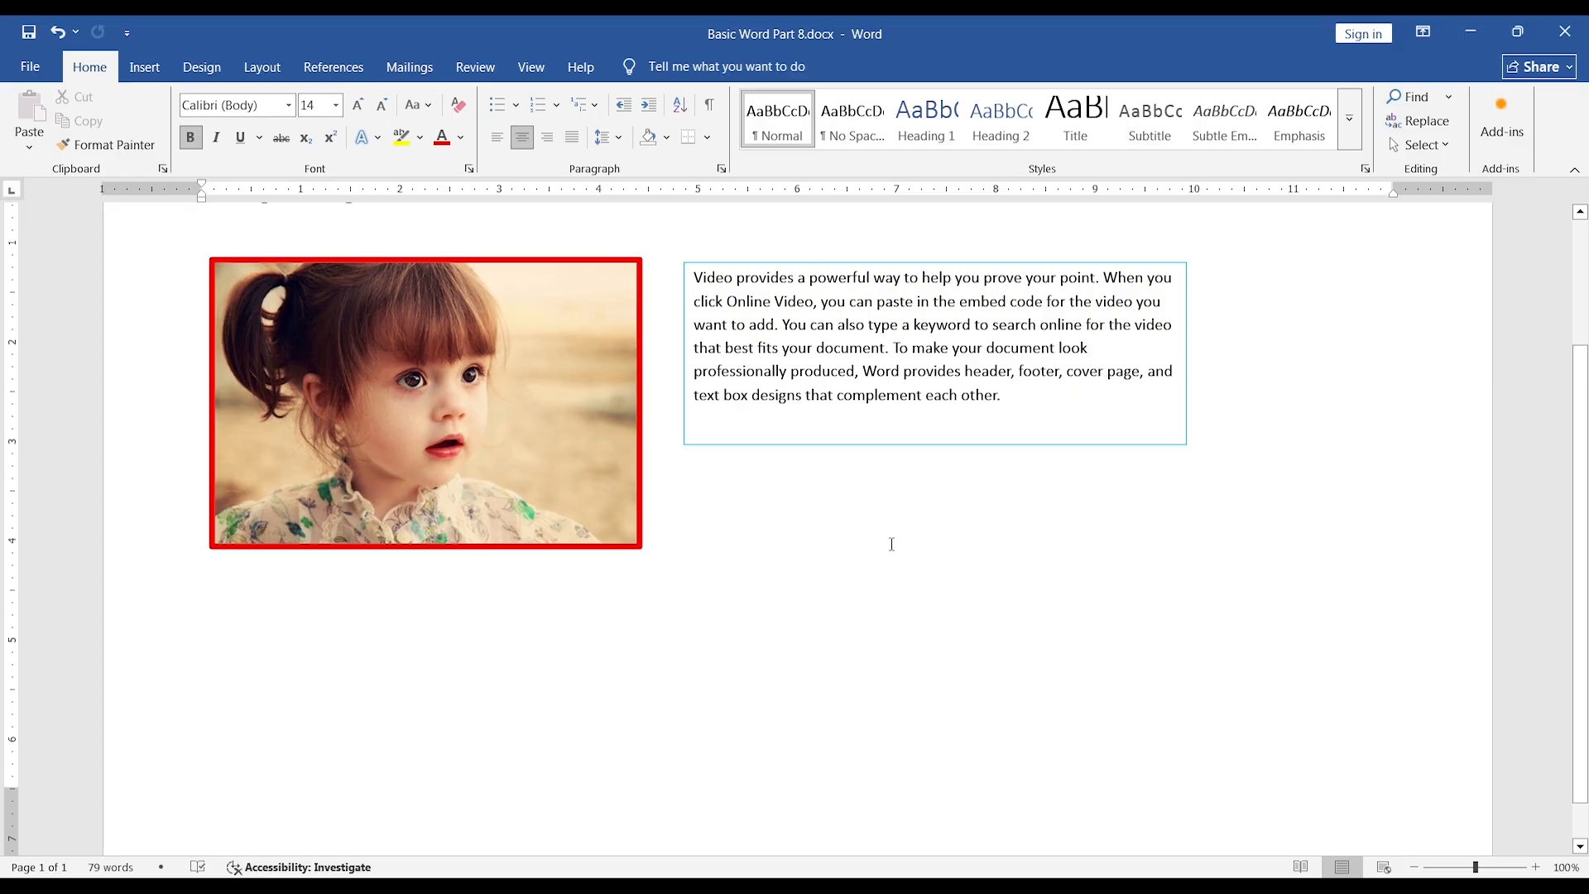
pyautogui.scroll(2, 891, 544)
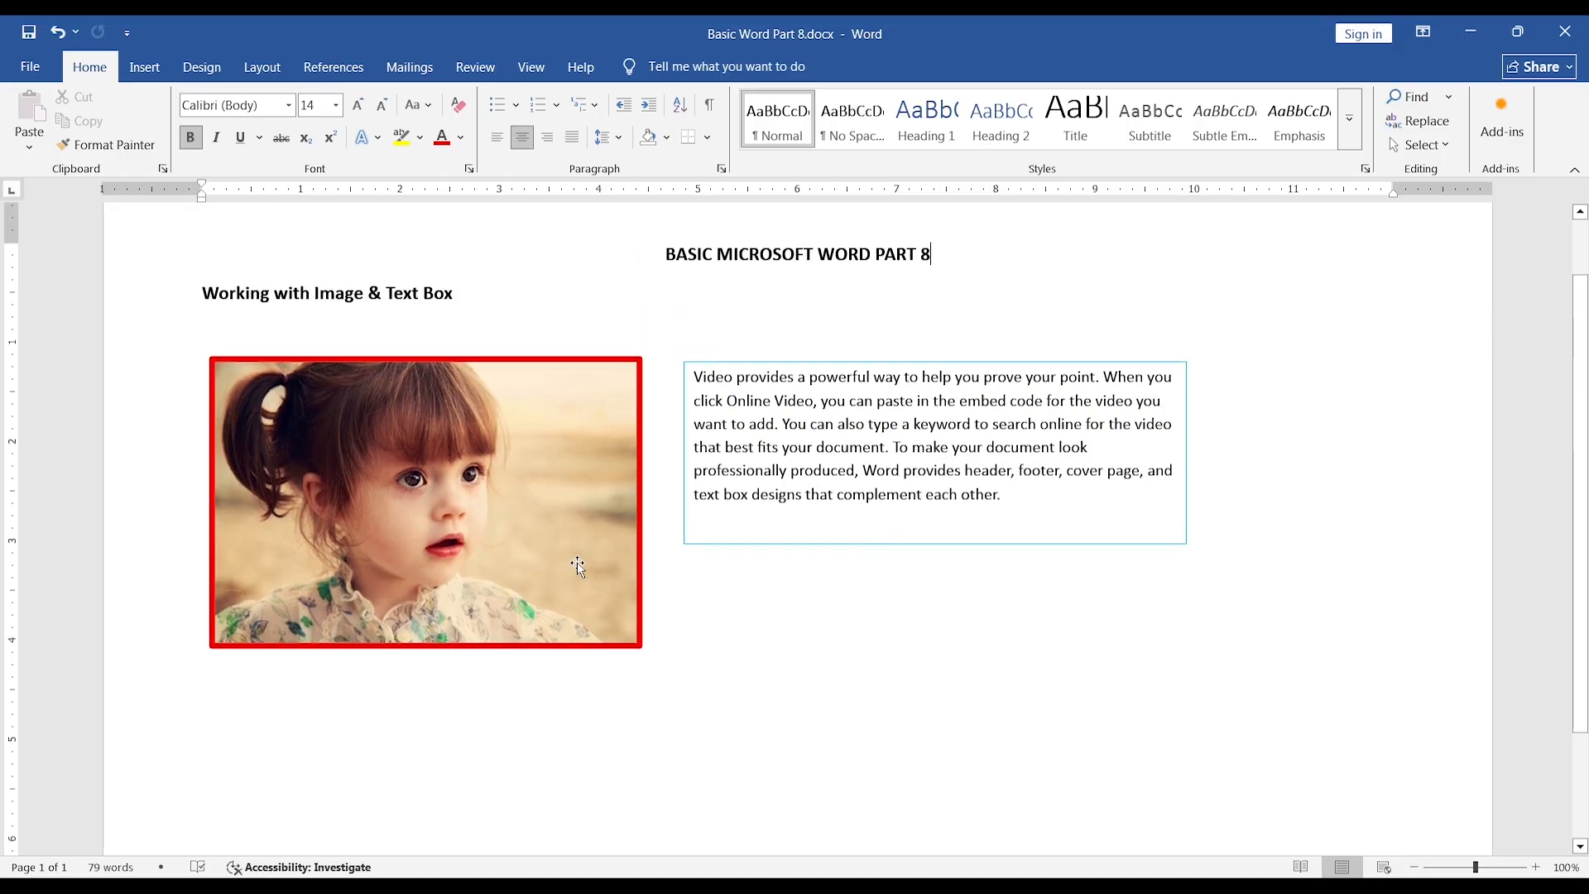